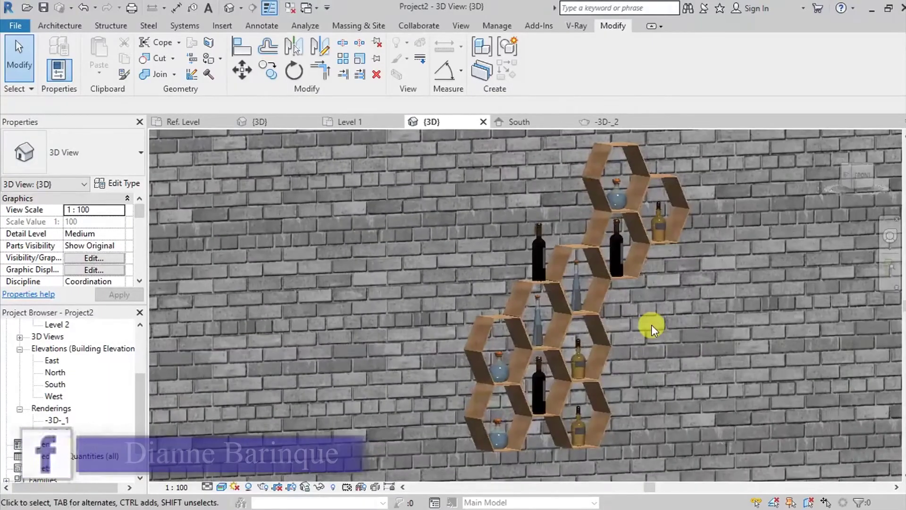
# Orbit the finished wine rack model to view its shelves at an angle
pyautogui.scroll(-3, 522, 283)
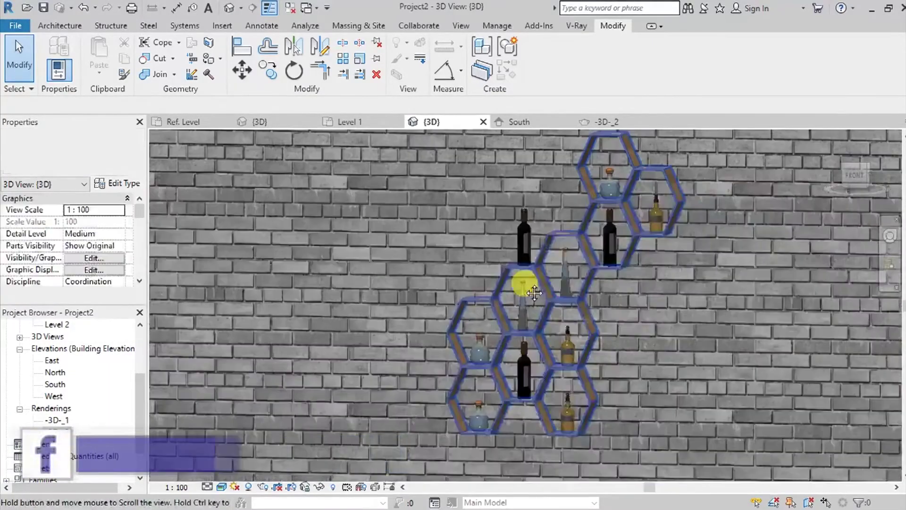
pyautogui.keyDown('shift'); pyautogui.moveTo(522, 283); pyautogui.dragTo(438, 269, button='middle'); pyautogui.keyUp('shift')
pyautogui.scroll(1, 498, 276)
pyautogui.keyDown('shift'); pyautogui.moveTo(498, 276); pyautogui.dragTo(620, 304, button='middle'); pyautogui.keyUp('shift')
pyautogui.scroll(5, 621, 304)
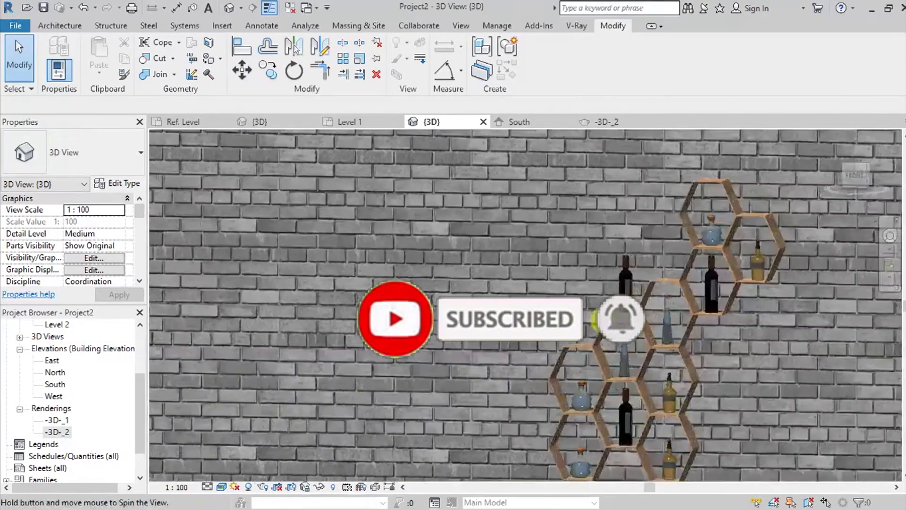
pyautogui.click(651, 324)
pyautogui.moveTo(651, 324); pyautogui.dragTo(665, 304, button='middle')
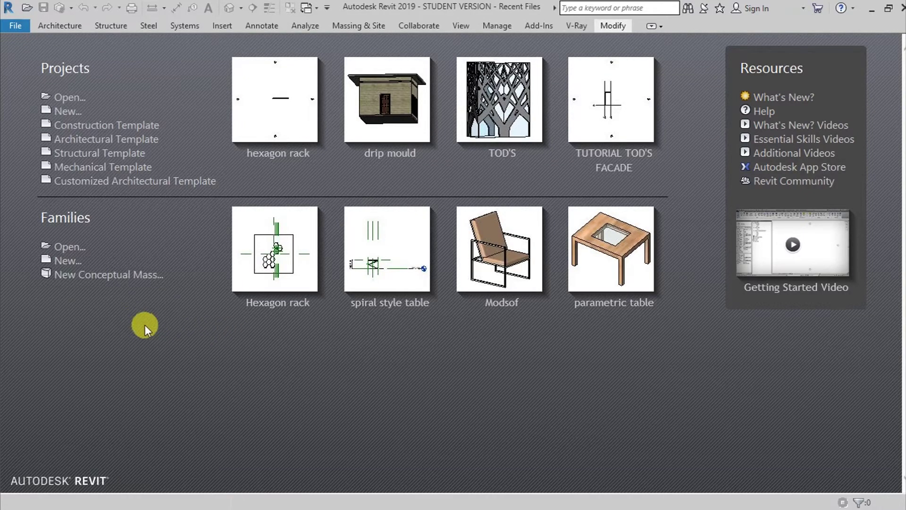
# Create a new family from the English 'Metric Generic Model face based.rft' template
pyautogui.click(73, 261)
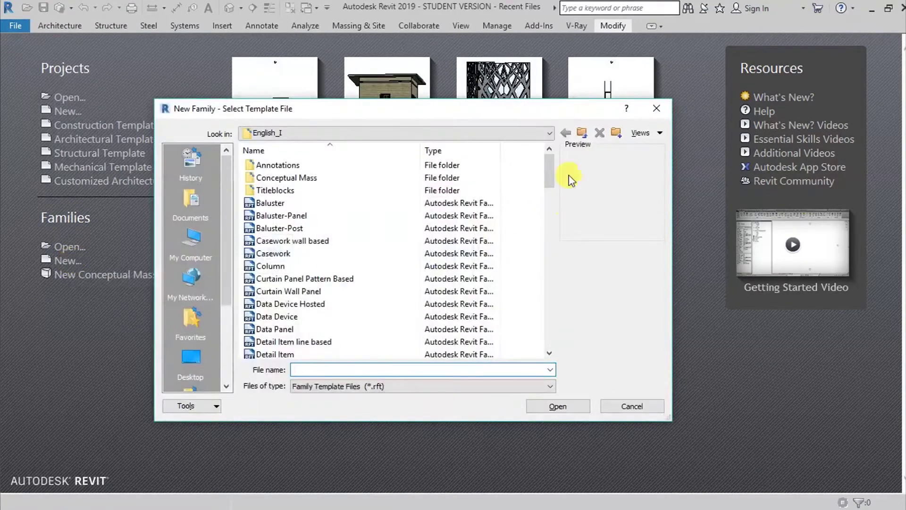
pyautogui.click(582, 132)
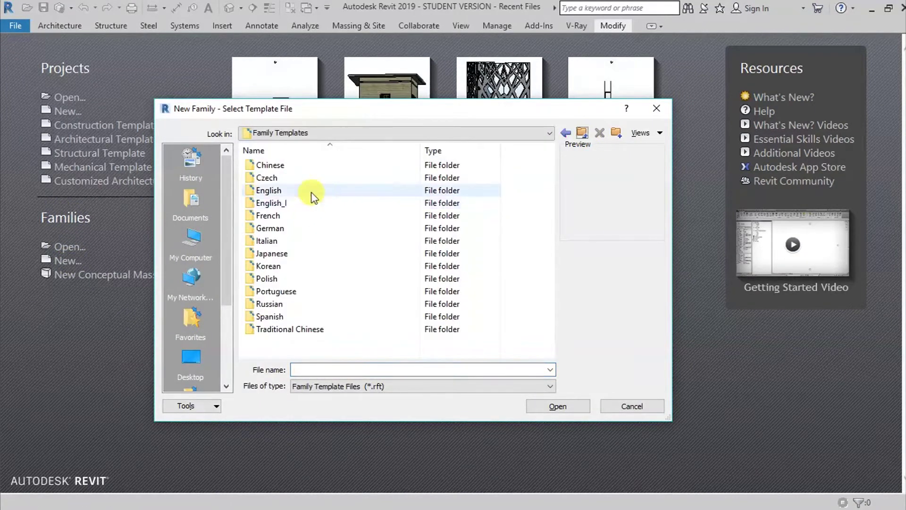
pyautogui.click(311, 193)
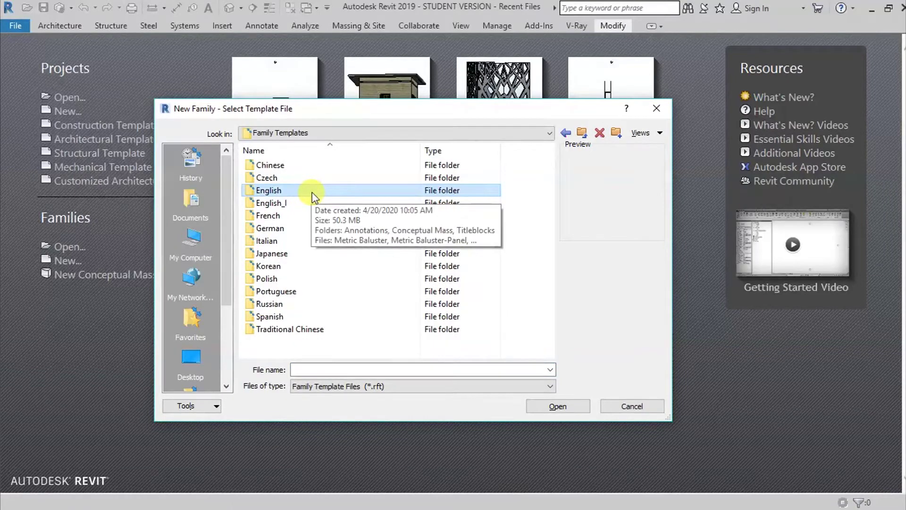
pyautogui.doubleClick(313, 193)
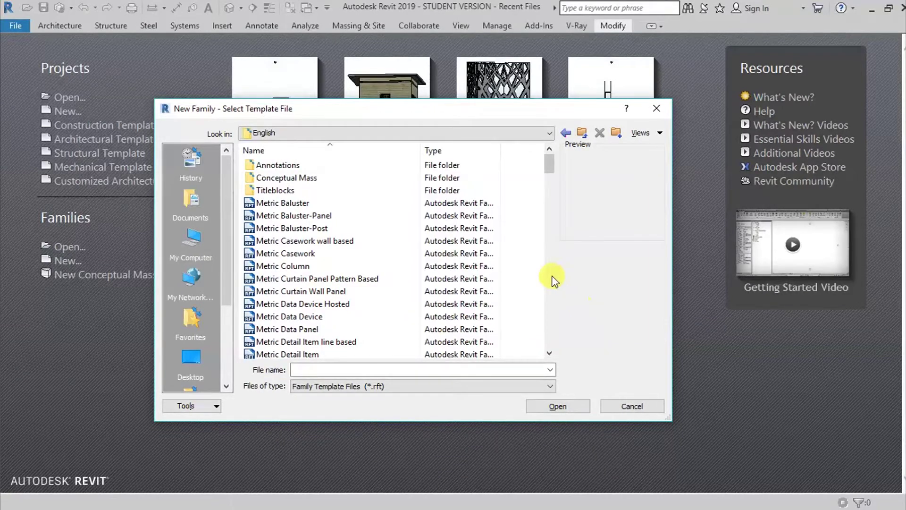
pyautogui.scroll(-5, 405, 300)
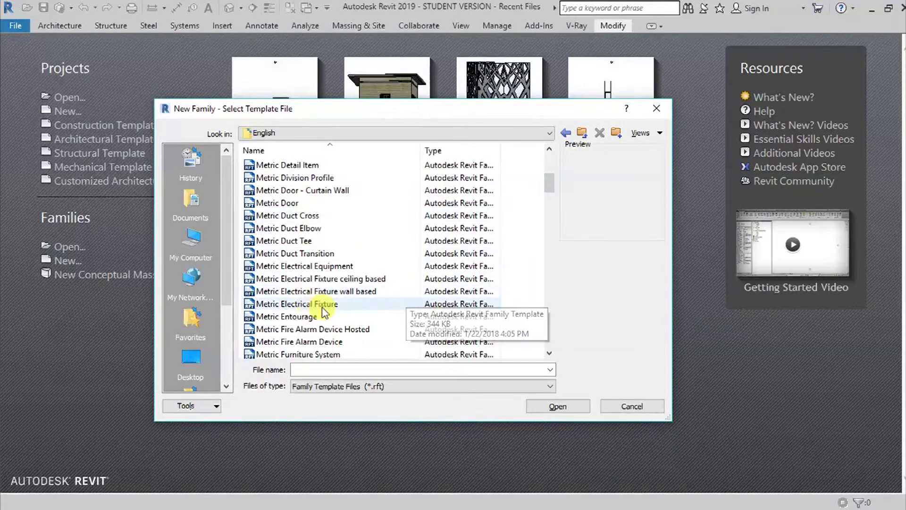
pyautogui.scroll(-2, 321, 307)
pyautogui.scroll(-2, 322, 311)
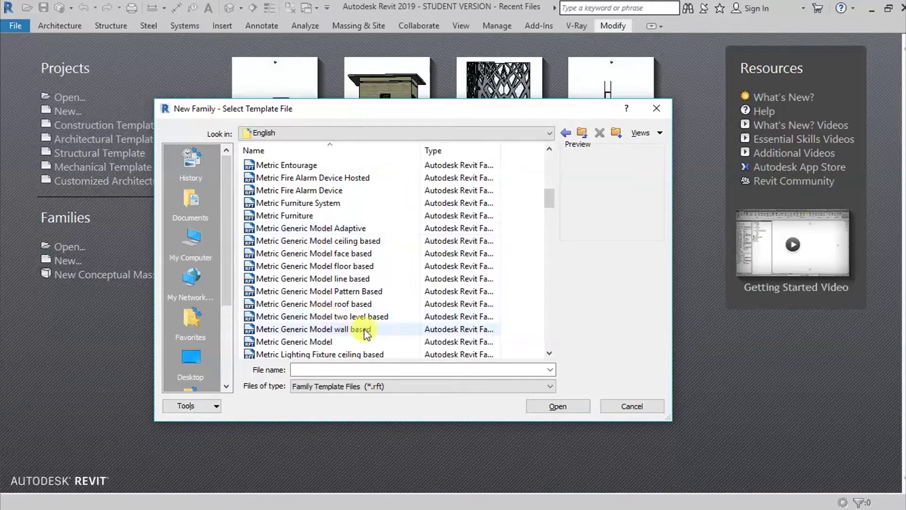
pyautogui.click(374, 254)
pyautogui.click(573, 405)
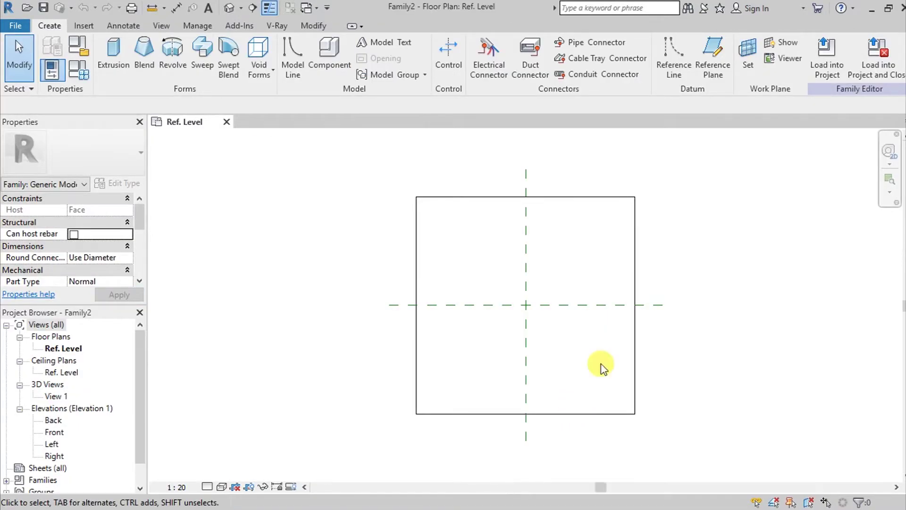
# Keep Family2's length units as Millimeters with 0 decimal places using UN Project Units
pyautogui.scroll(3, 601, 367)
pyautogui.moveTo(568, 367)
pyautogui.mouseDown(button='middle')
pyautogui.moveTo(566, 390)
pyautogui.moveTo(558, 378)
pyautogui.mouseUp(button='middle')
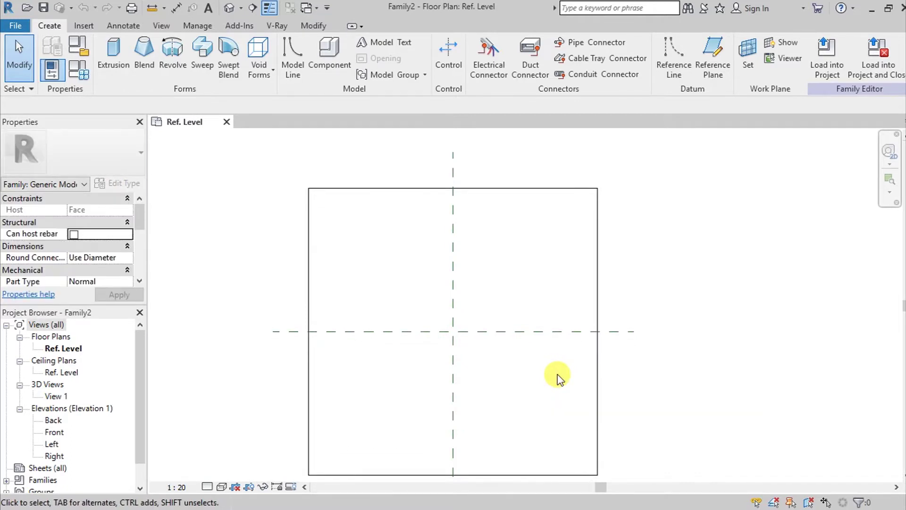
pyautogui.press('u')
pyautogui.press('n')
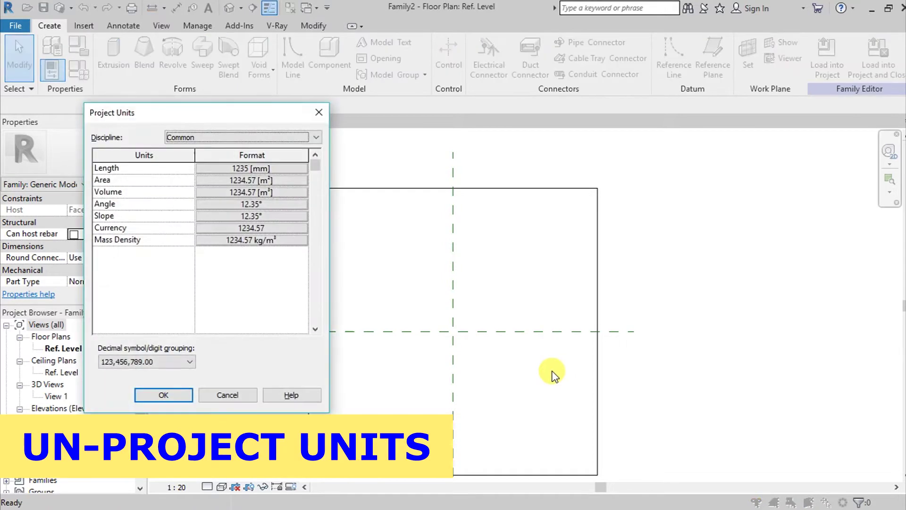
pyautogui.click(282, 169)
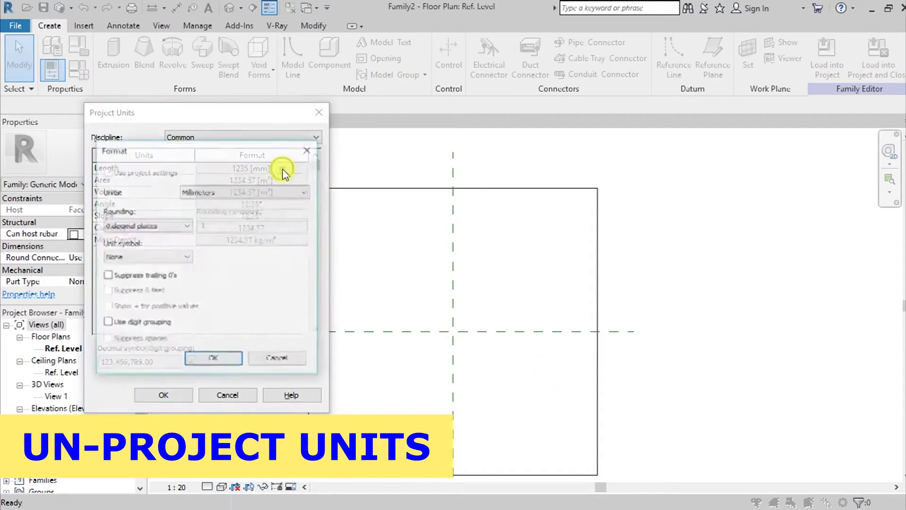
pyautogui.click(295, 191)
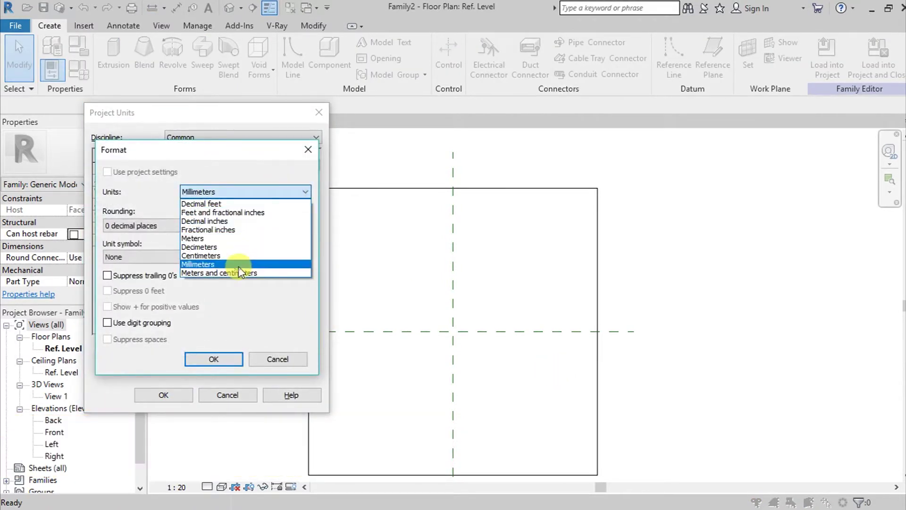
pyautogui.click(294, 207)
pyautogui.click(296, 191)
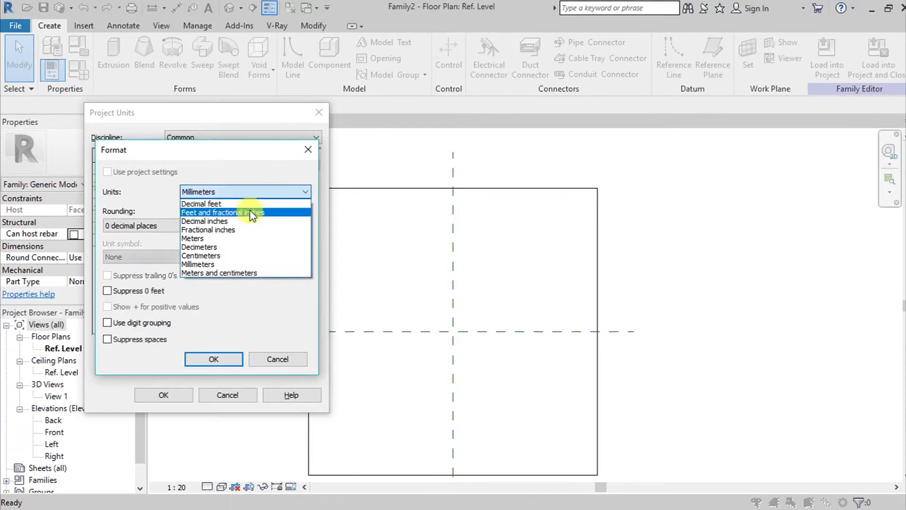
pyautogui.click(243, 264)
pyautogui.click(215, 360)
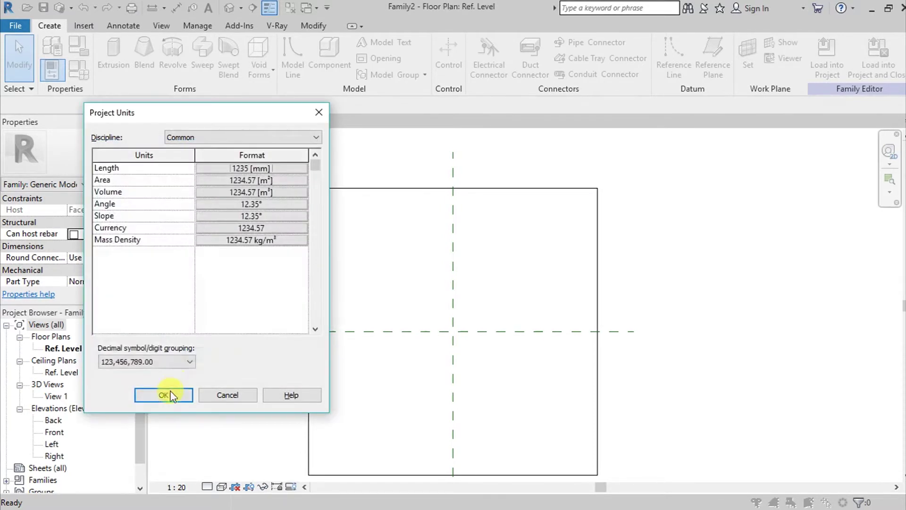
pyautogui.click(164, 395)
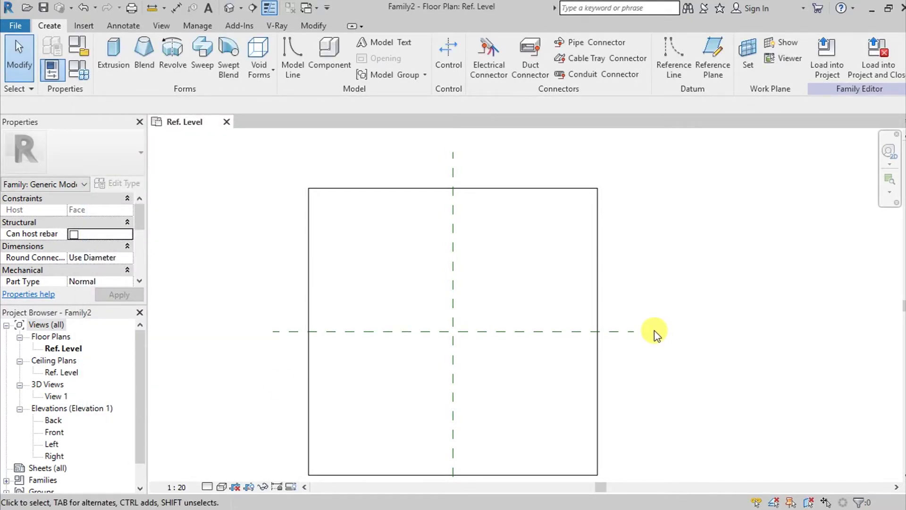
# Add reference planes offset 350 from the vertical and horizontal centre planes
pyautogui.press('r')
pyautogui.press('p')
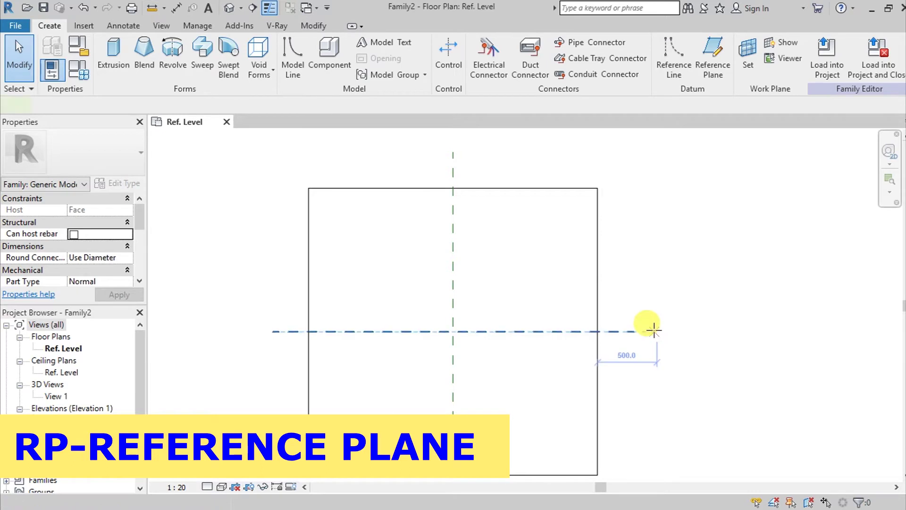
pyautogui.scroll(3, 483, 329)
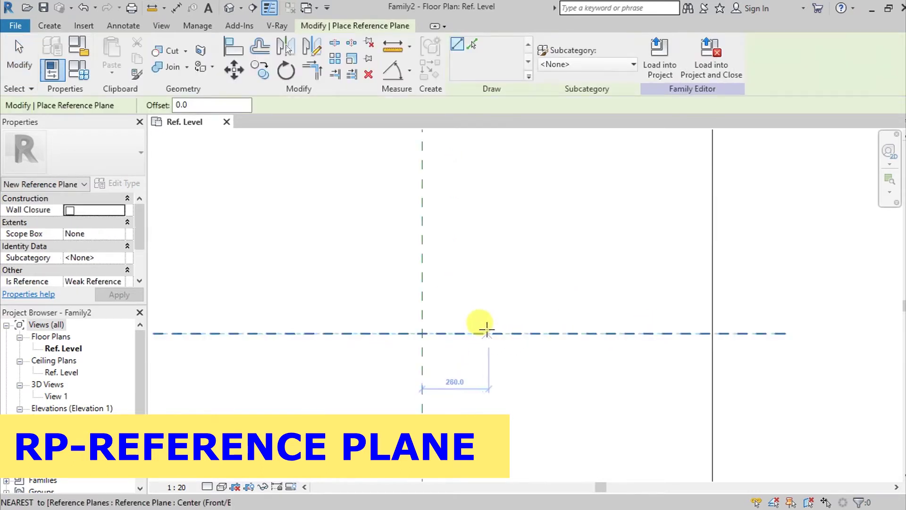
pyautogui.click(472, 44)
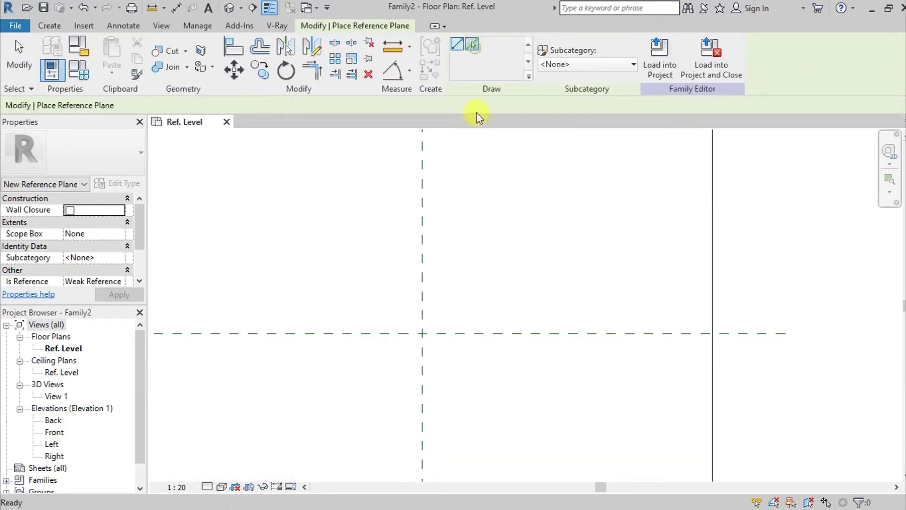
pyautogui.doubleClick(194, 106)
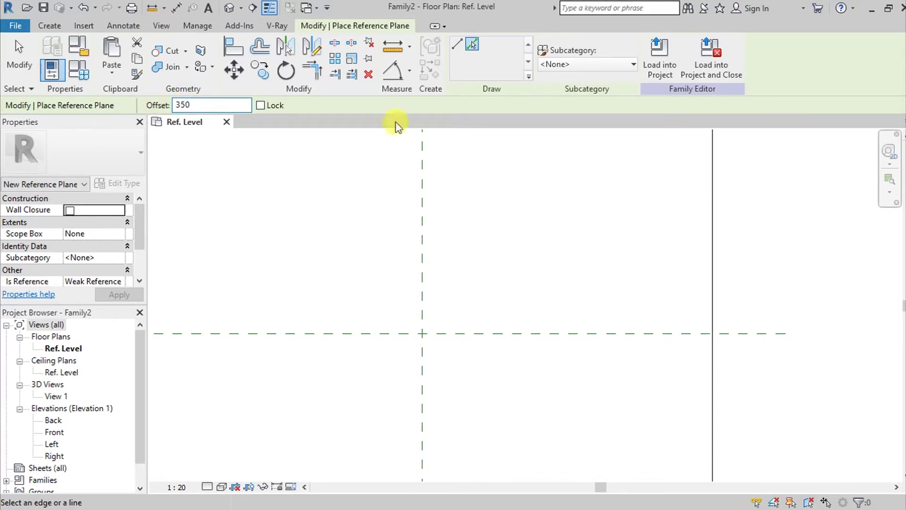
pyautogui.click(422, 264)
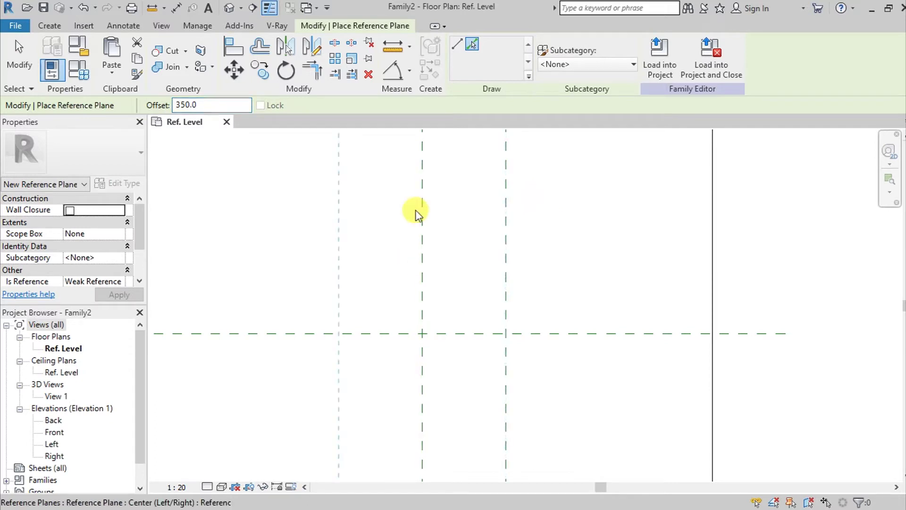
pyautogui.click(458, 334)
# Add a vertical reference plane offset 175 from the centre plane
pyautogui.scroll(3, 496, 318)
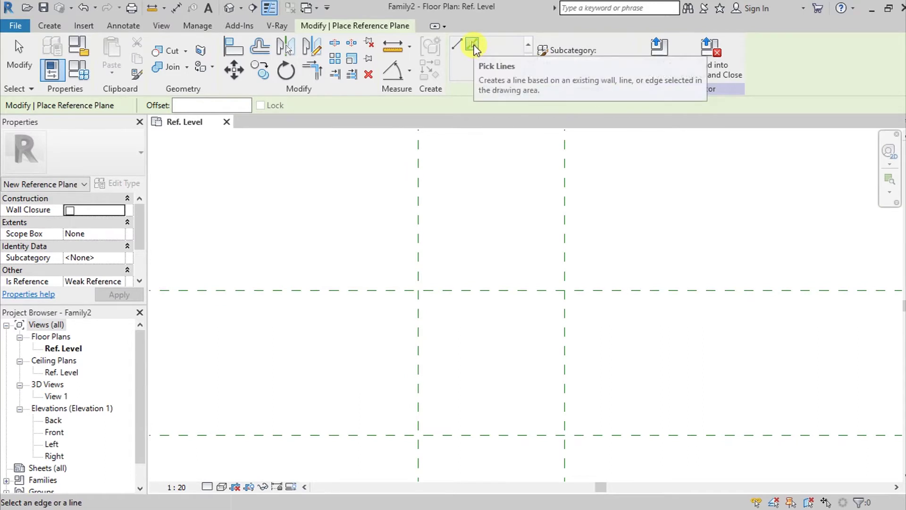
pyautogui.click(187, 104)
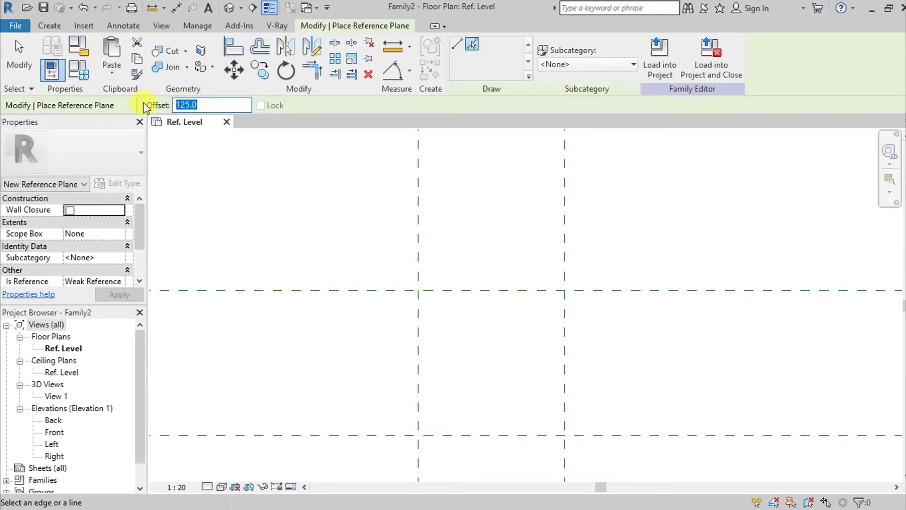
pyautogui.click(420, 225)
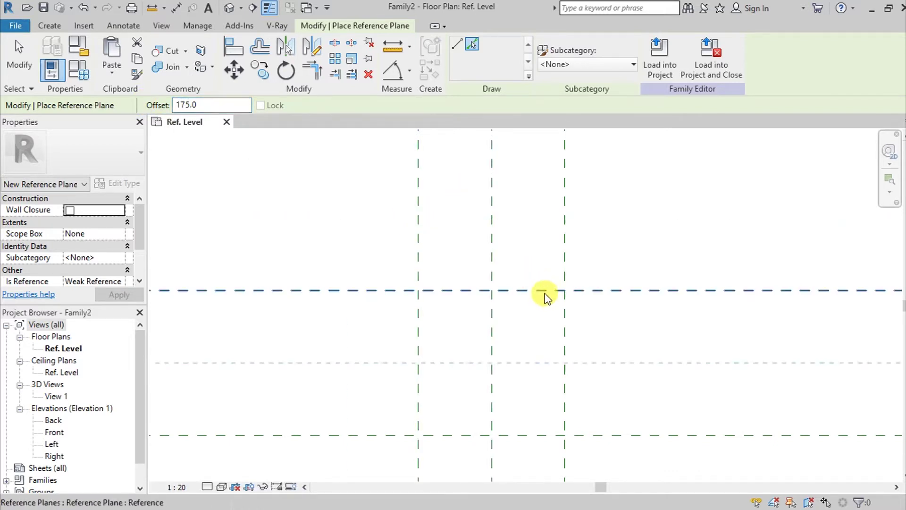
pyautogui.scroll(2, 500, 389)
pyautogui.moveTo(501, 386); pyautogui.dragTo(477, 384, button='middle')
pyautogui.press('Escape')
pyautogui.press('Escape')
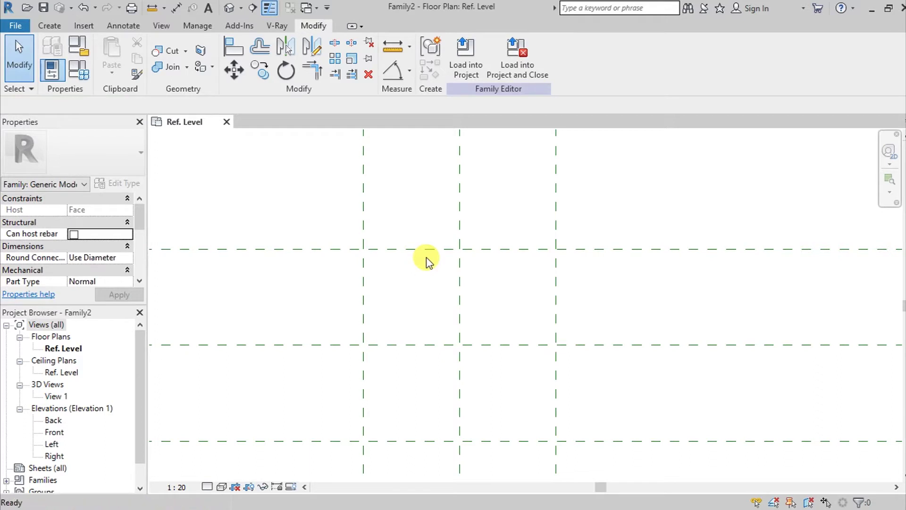
# Add two more reference planes offset 87.5 beside existing planes
pyautogui.press('r')
pyautogui.press('p')
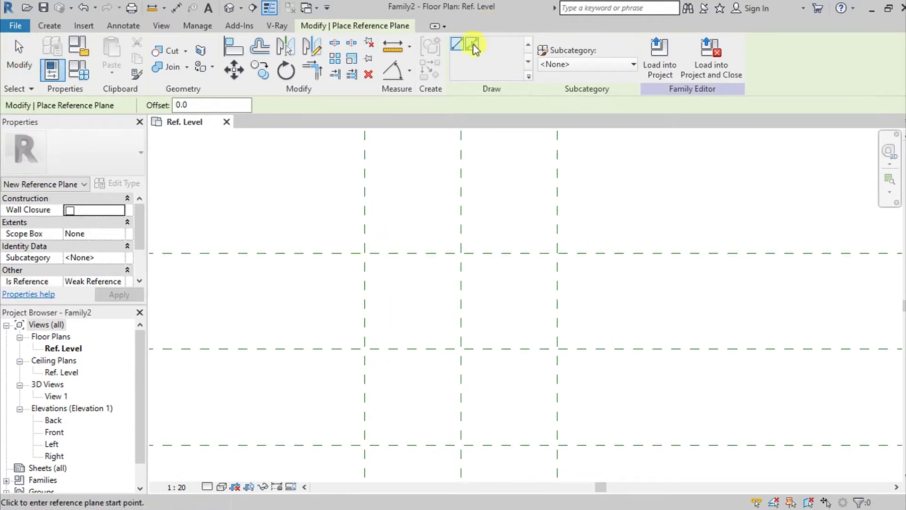
pyautogui.click(472, 44)
pyautogui.click(204, 103)
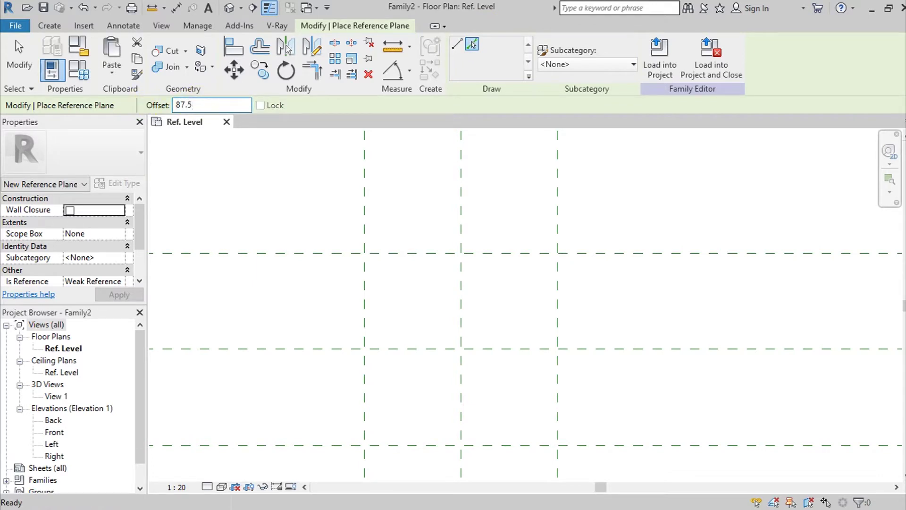
pyautogui.click(366, 209)
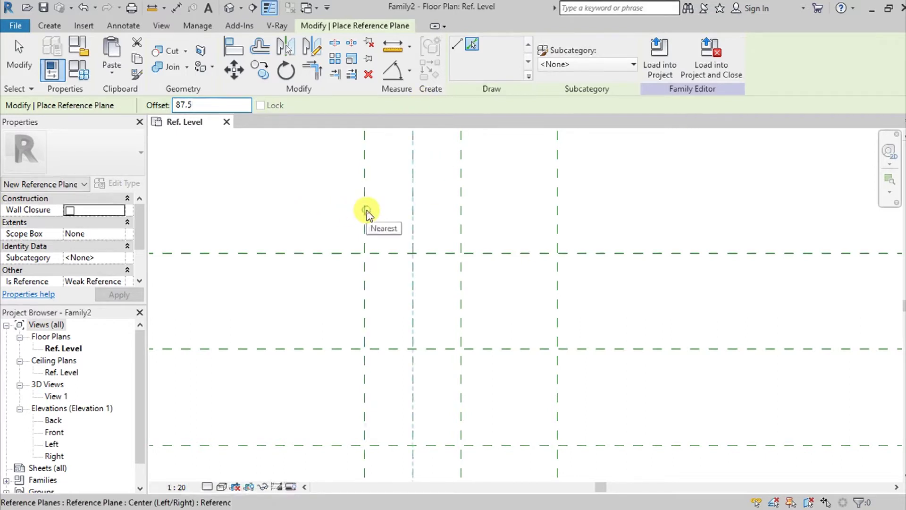
pyautogui.click(554, 233)
pyautogui.press('Escape')
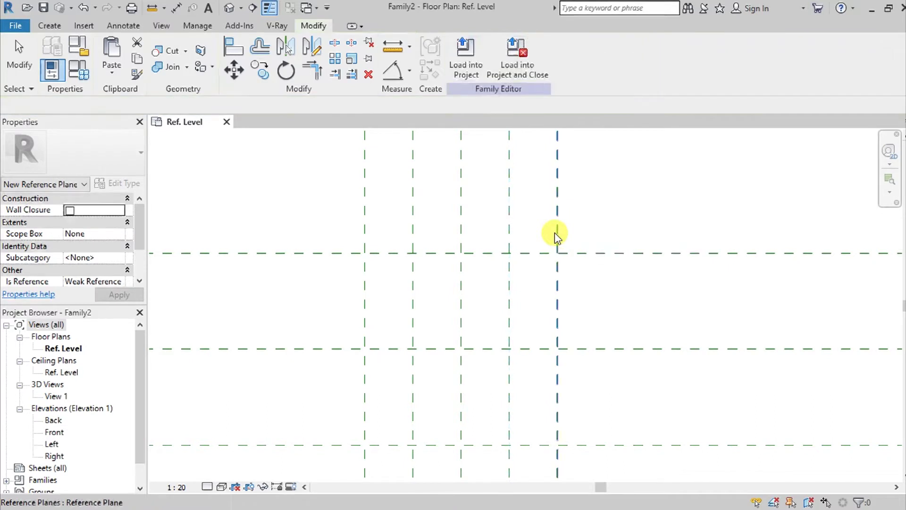
pyautogui.press('Escape')
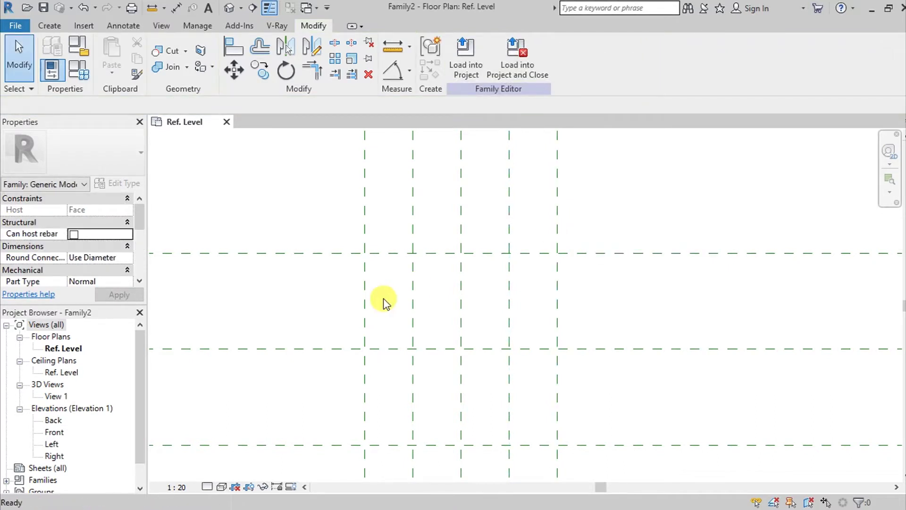
# Draw two diagonal reference planes between the left plane intersections
pyautogui.press('r')
pyautogui.press('p')
pyautogui.click(365, 348)
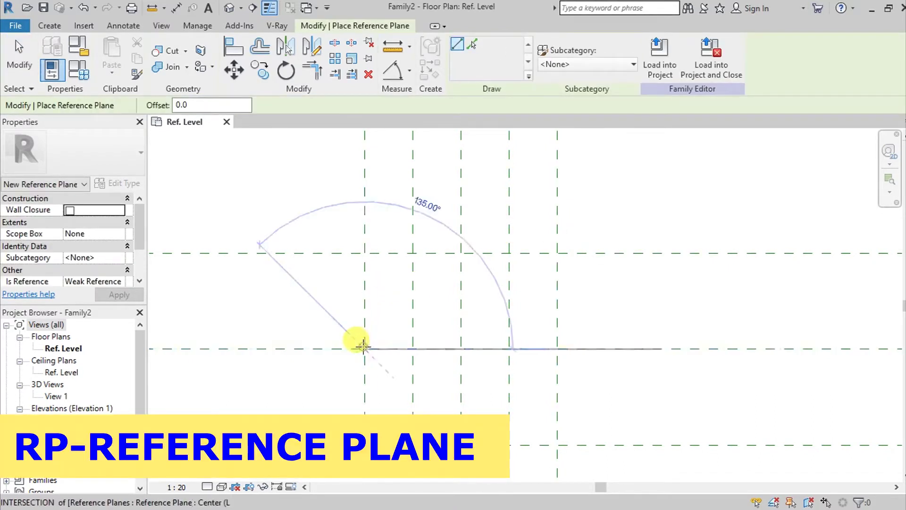
pyautogui.click(413, 252)
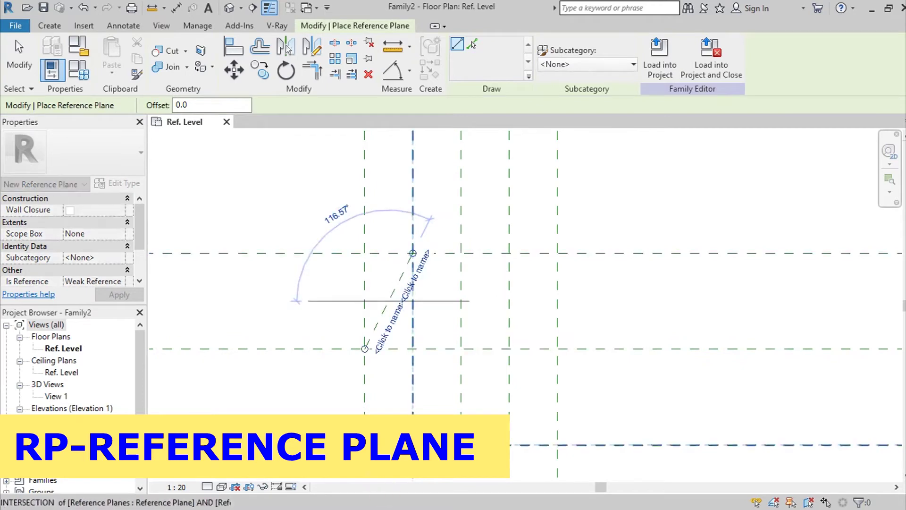
pyautogui.click(413, 443)
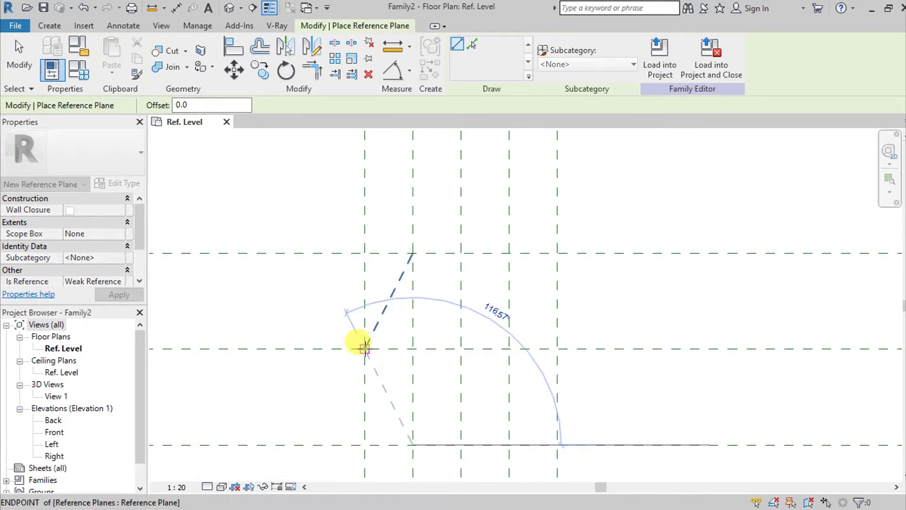
pyautogui.click(365, 348)
pyautogui.press('Escape')
pyautogui.press('Escape')
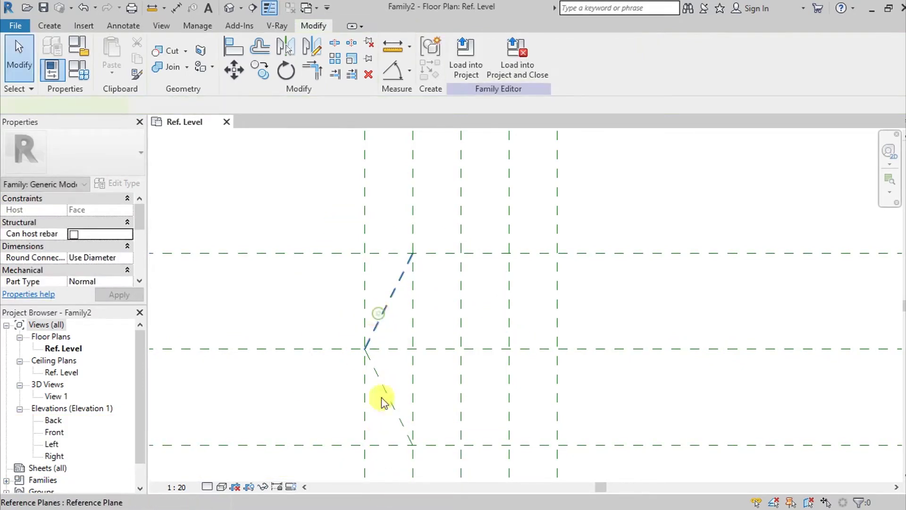
# Mirror the diagonal planes across the vertical centre plane to complete the hexagon
pyautogui.click(384, 395)
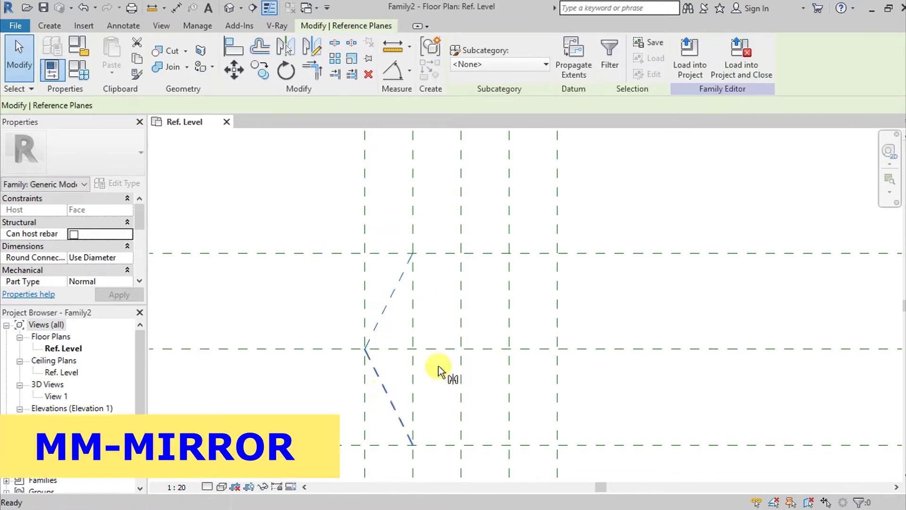
pyautogui.press('m')
pyautogui.press('m')
pyautogui.click(461, 321)
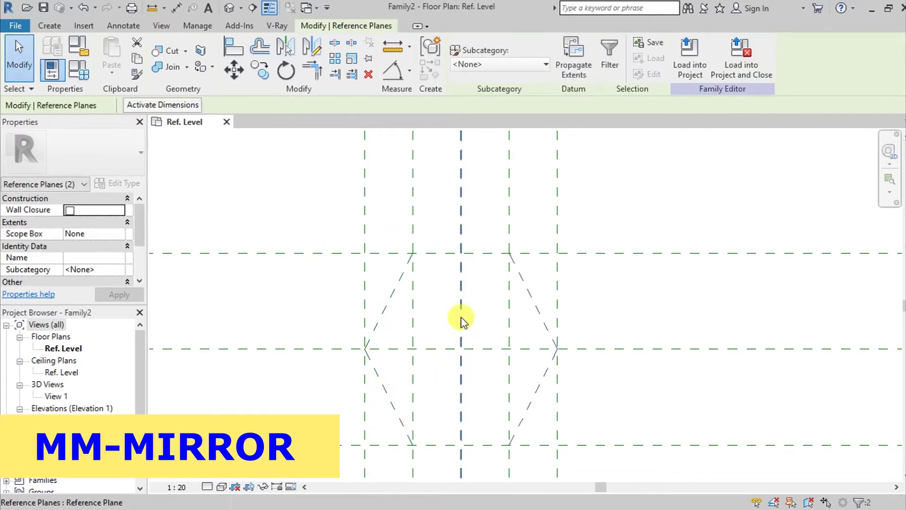
pyautogui.scroll(-2, 486, 326)
pyautogui.press('Escape')
pyautogui.press('Escape')
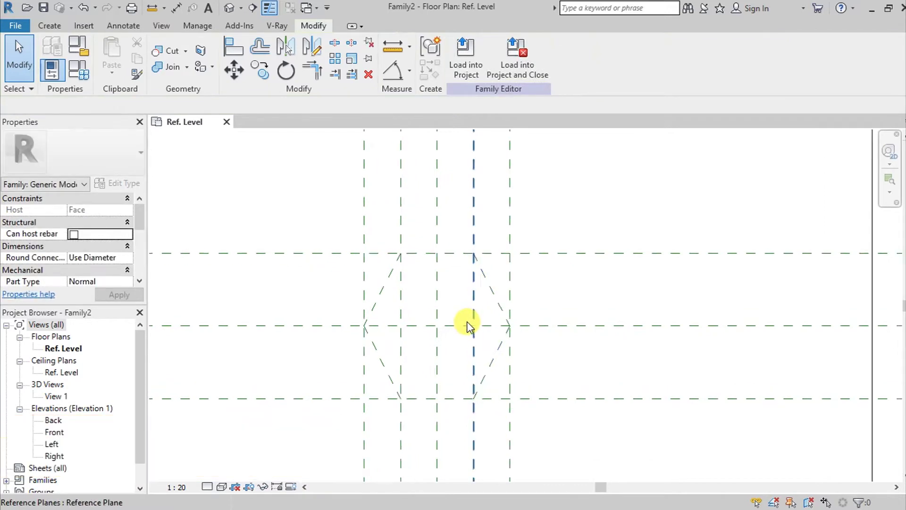
pyautogui.scroll(2, 470, 307)
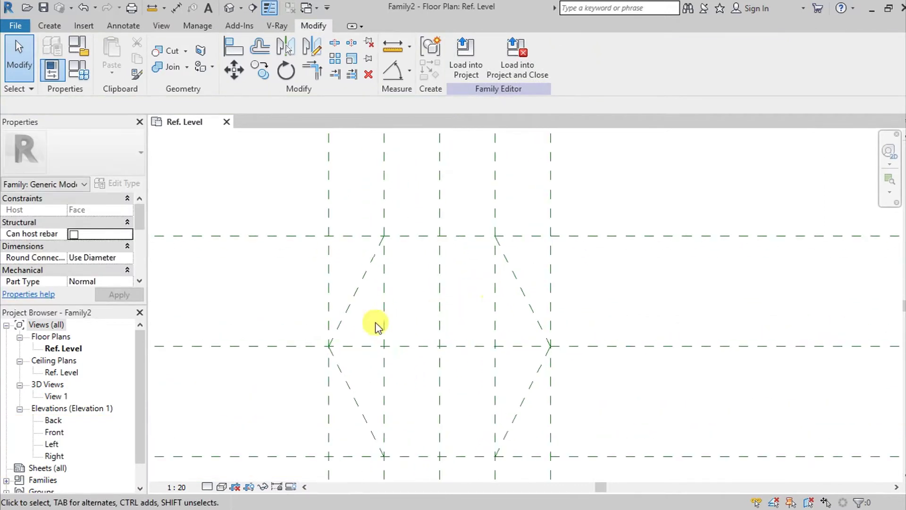
pyautogui.click(49, 26)
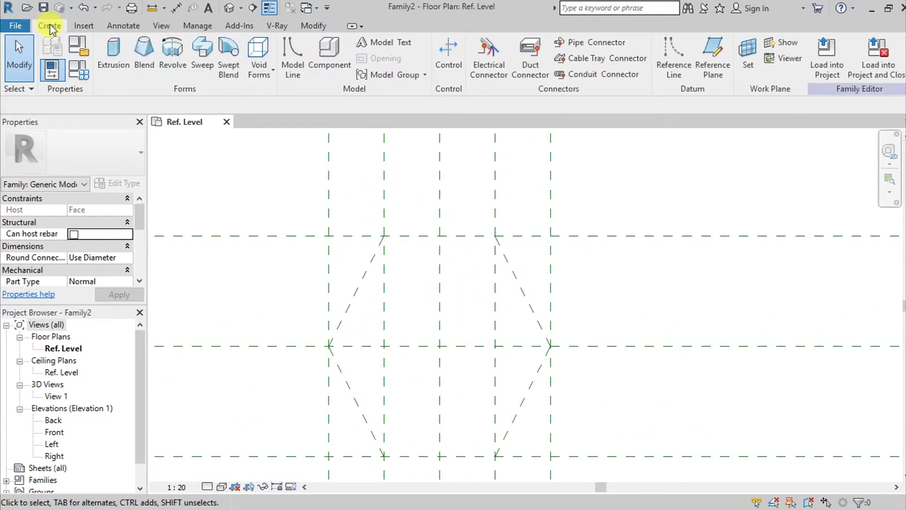
# Begin an extrusion and pick the six hexagon reference planes as its sketch lines
pyautogui.click(120, 71)
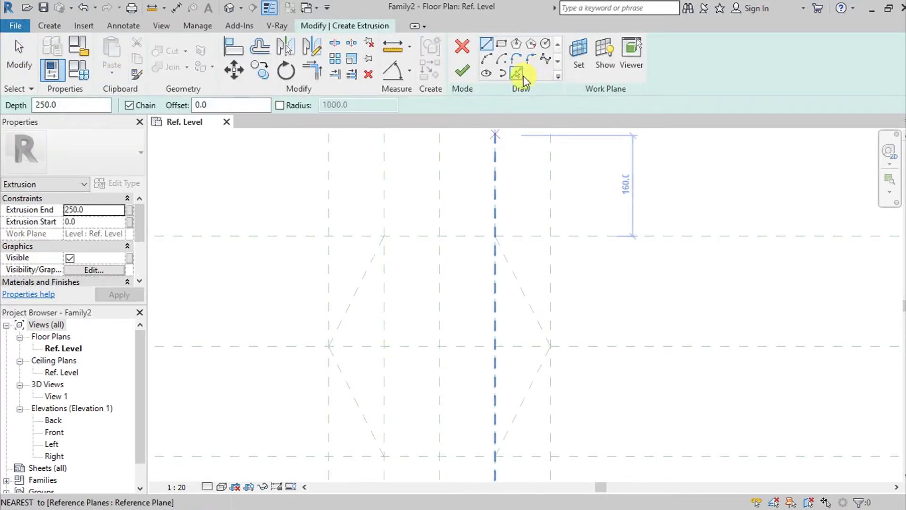
pyautogui.click(517, 74)
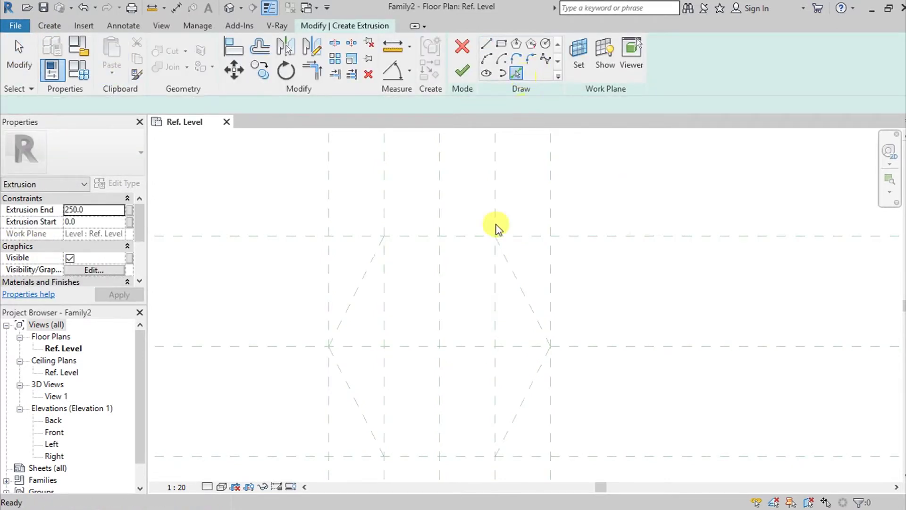
pyautogui.click(457, 237)
pyautogui.click(521, 289)
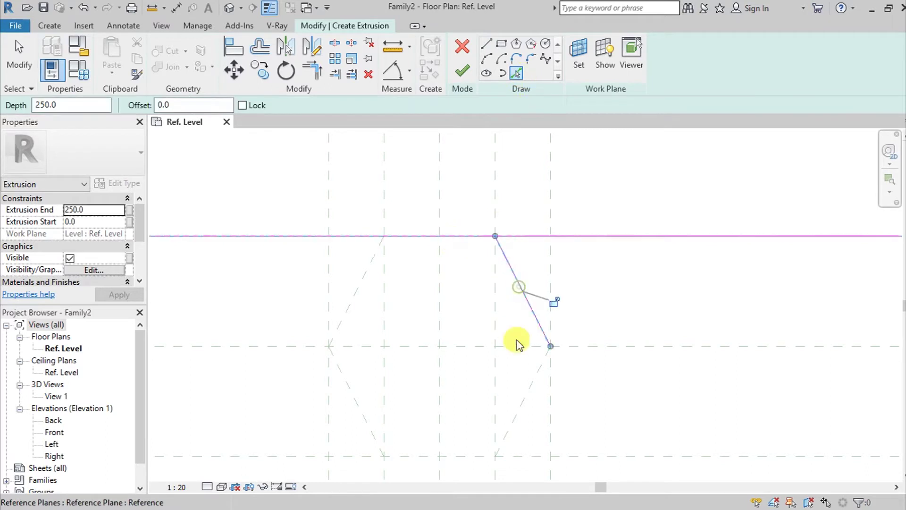
pyautogui.click(541, 387)
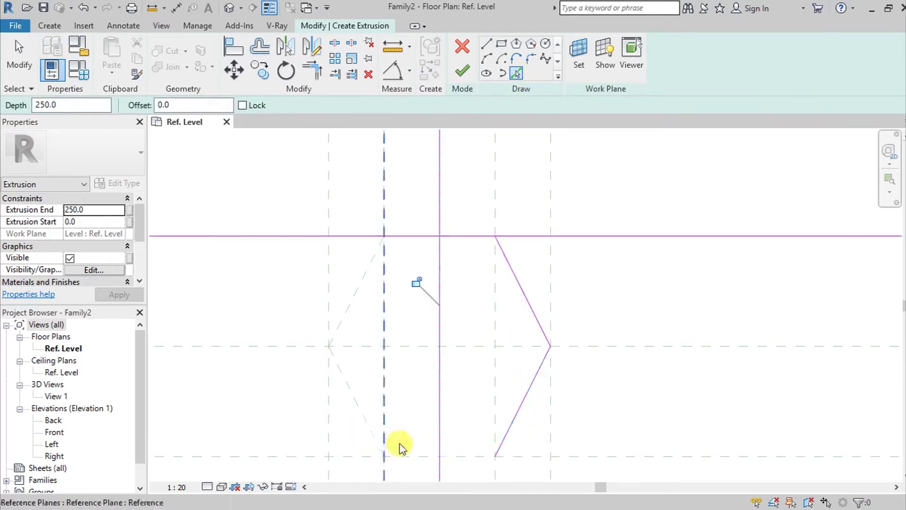
pyautogui.click(437, 353)
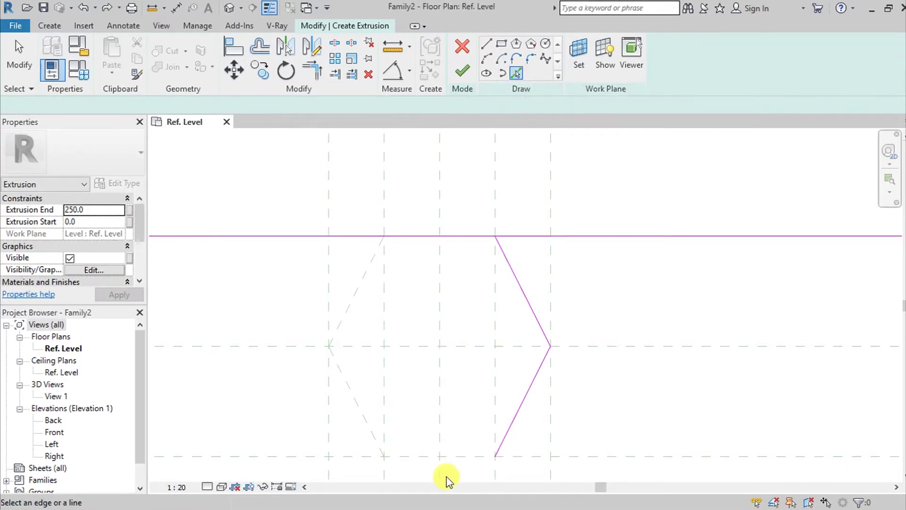
pyautogui.click(446, 457)
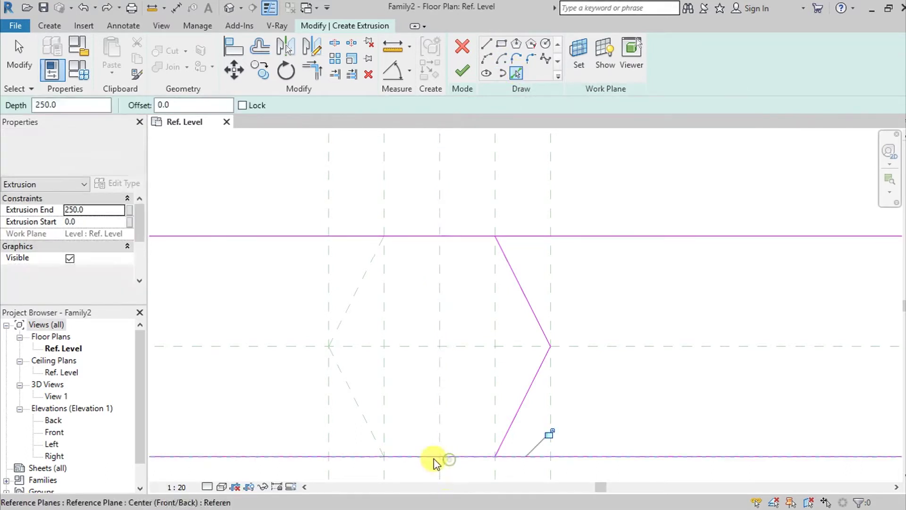
pyautogui.click(354, 405)
pyautogui.click(348, 313)
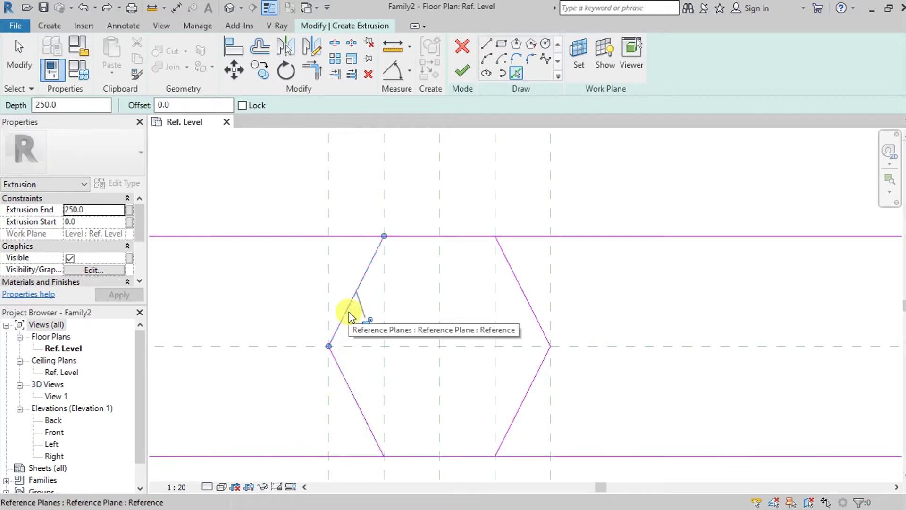
pyautogui.scroll(1, 375, 240)
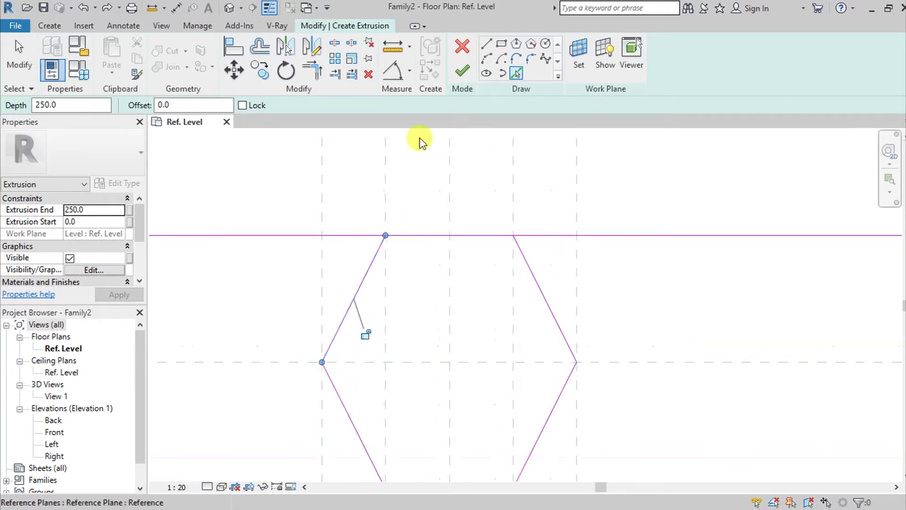
pyautogui.click(312, 71)
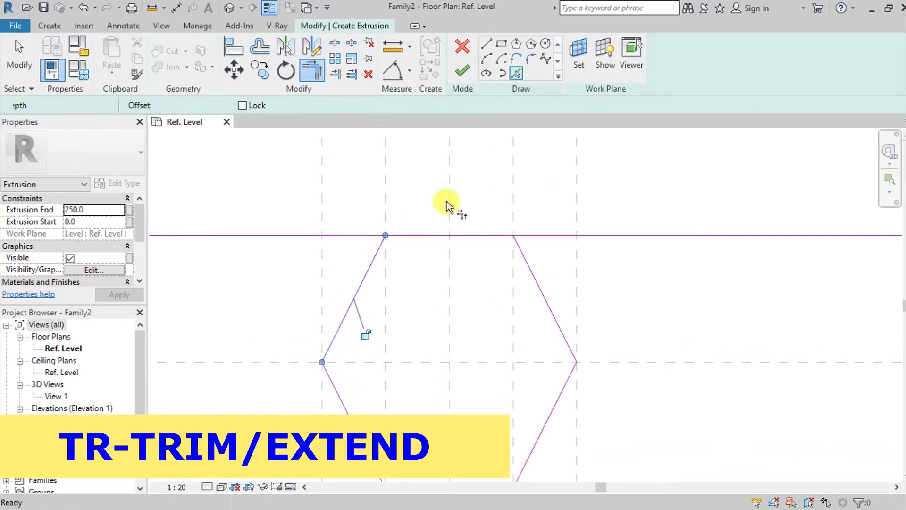
# Trim the top and bottom sketch lines to corners with each adjacent diagonal
pyautogui.click(434, 236)
pyautogui.click(363, 273)
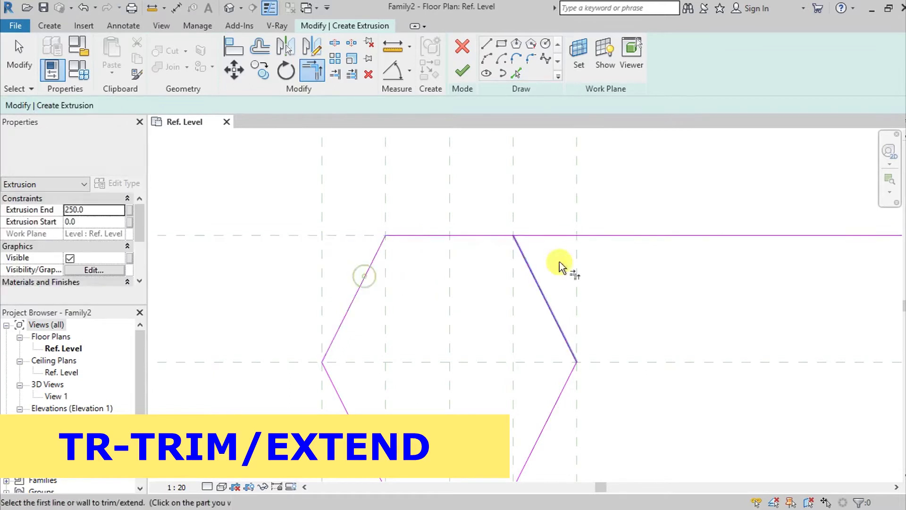
pyautogui.click(542, 285)
pyautogui.click(485, 236)
pyautogui.scroll(-2, 551, 352)
pyautogui.moveTo(551, 352); pyautogui.dragTo(523, 307, button='middle')
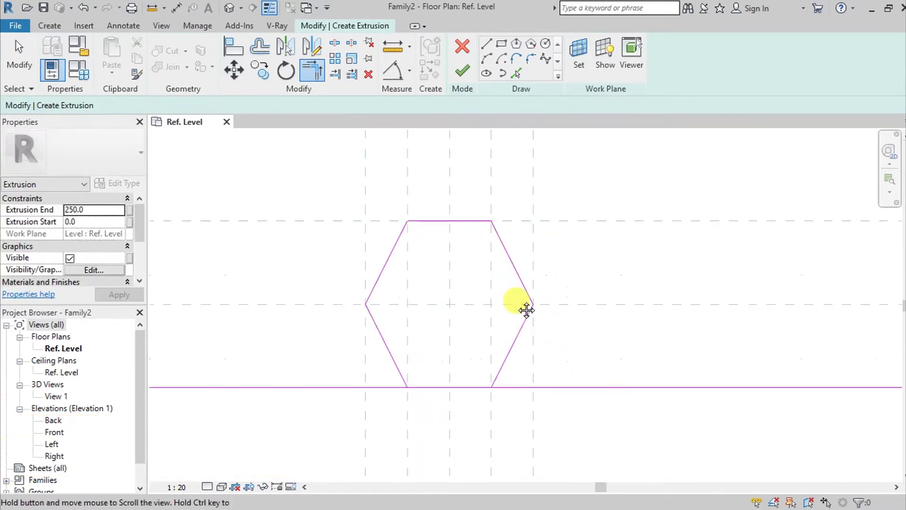
pyautogui.click(460, 388)
pyautogui.click(507, 367)
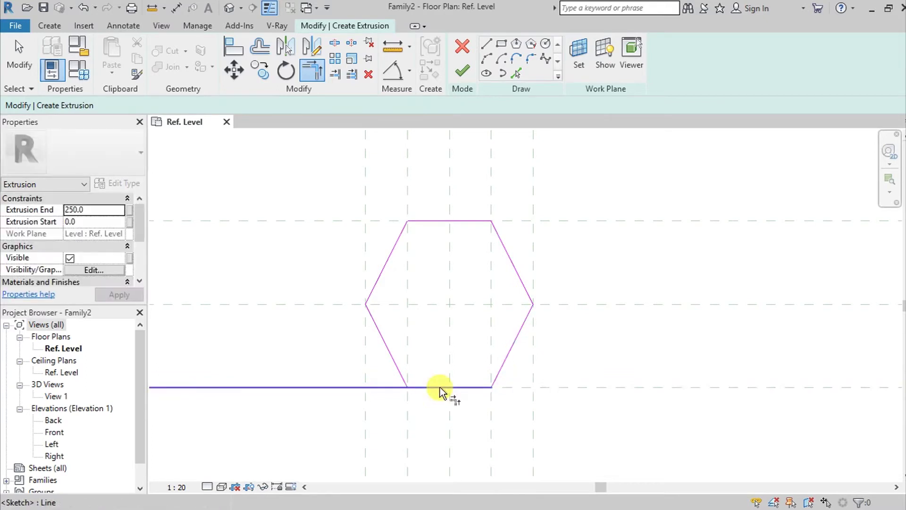
pyautogui.click(440, 387)
pyautogui.click(391, 365)
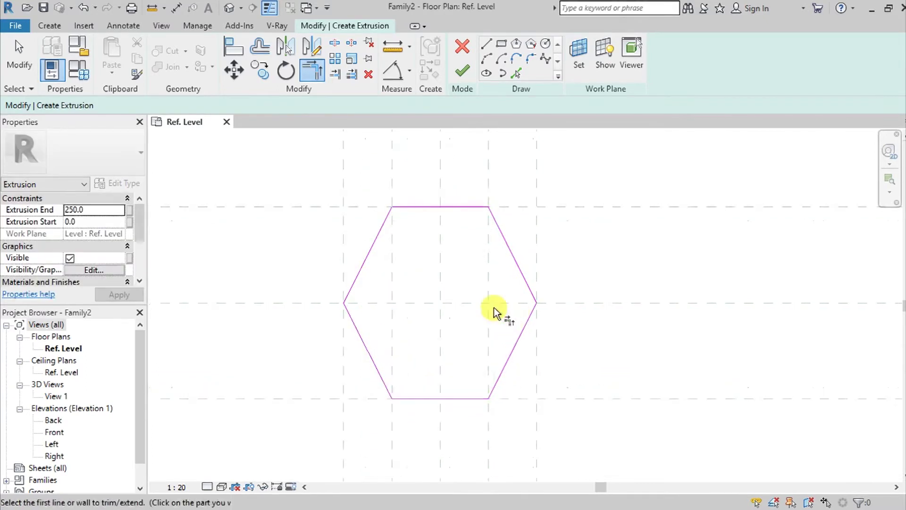
pyautogui.moveTo(494, 307); pyautogui.dragTo(506, 329, button='middle')
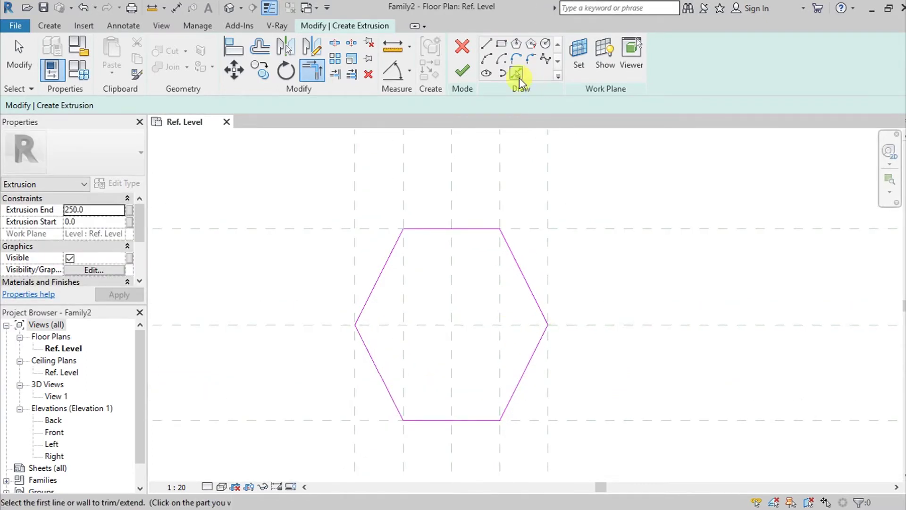
pyautogui.click(517, 75)
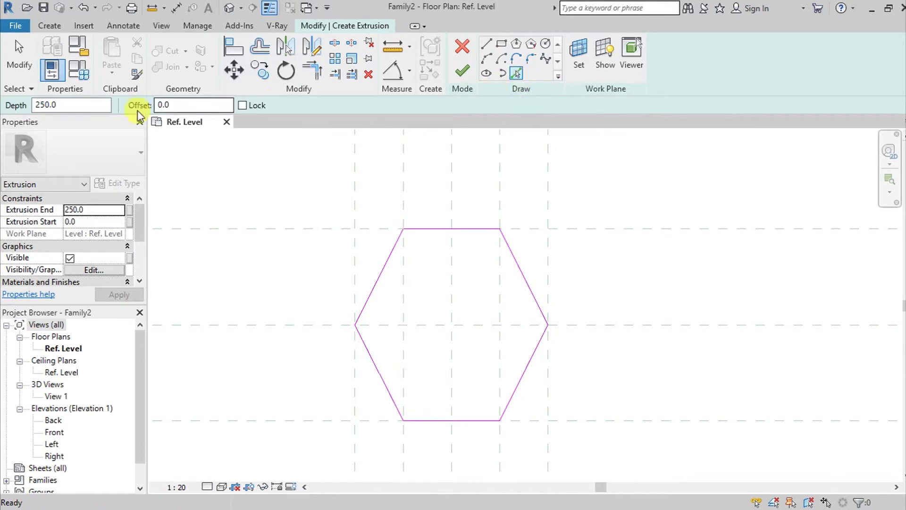
# Offset all six hexagon edges inward by 5.0 and finish the hollow extrusion
pyautogui.click(188, 106)
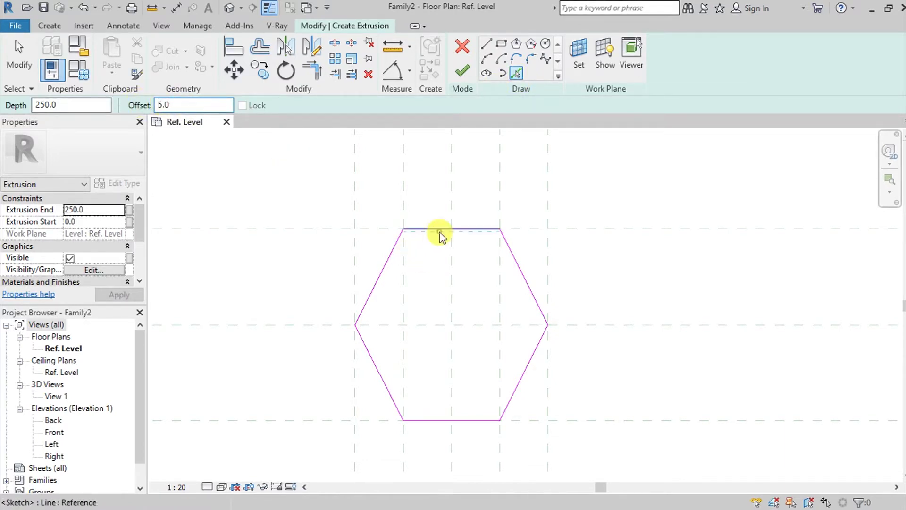
pyautogui.click(492, 231)
pyautogui.click(517, 260)
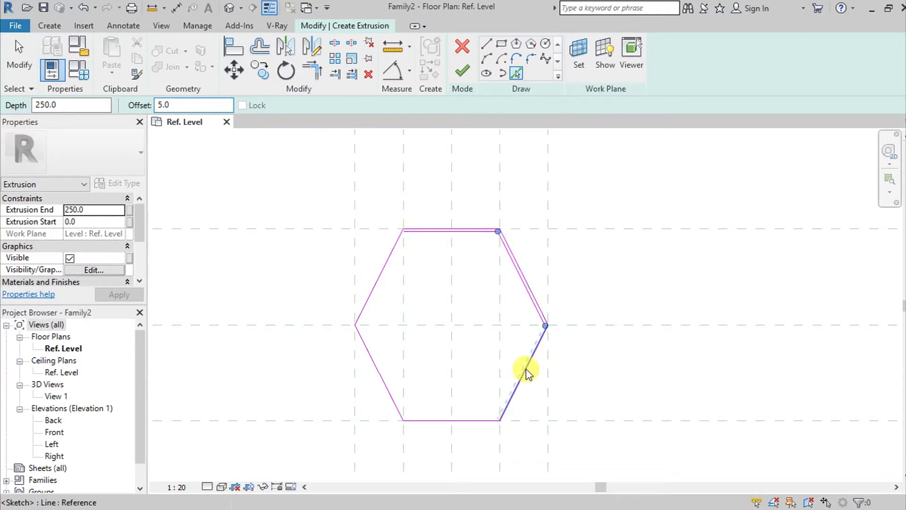
pyautogui.click(525, 368)
pyautogui.click(449, 418)
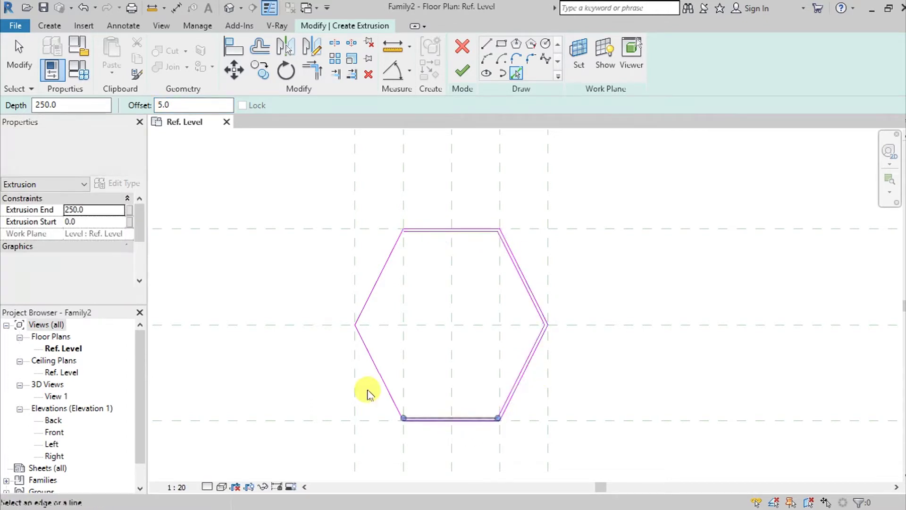
pyautogui.click(381, 378)
pyautogui.click(374, 283)
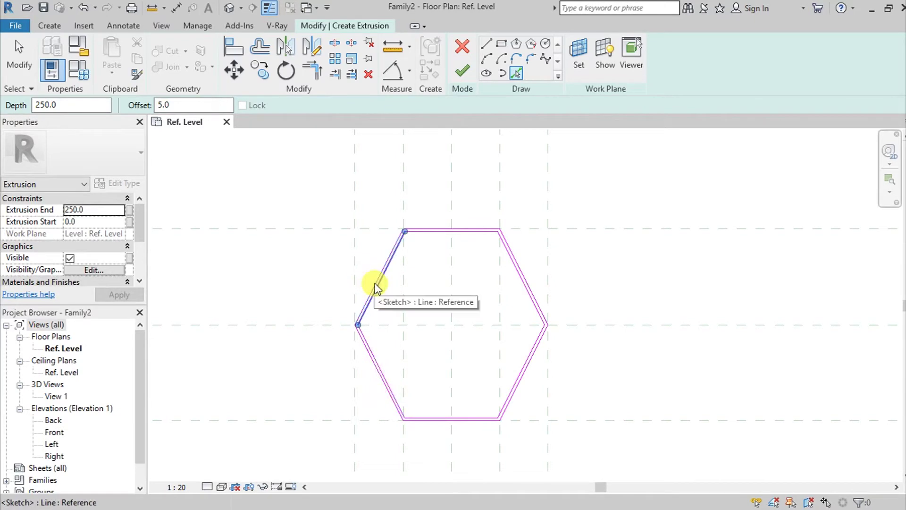
pyautogui.click(462, 73)
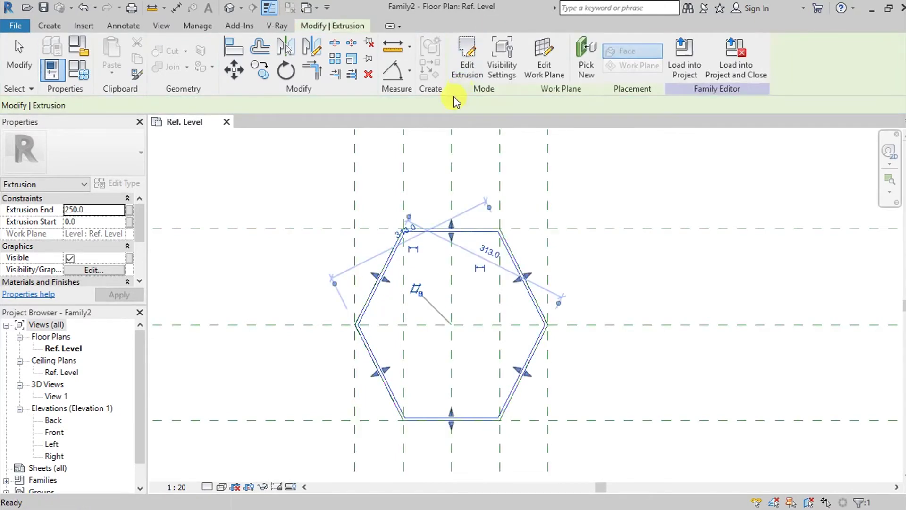
# Shorten the hexagon extrusion to 200 deep in Front elevation, then view it in default 3D
pyautogui.scroll(-1, 60, 432)
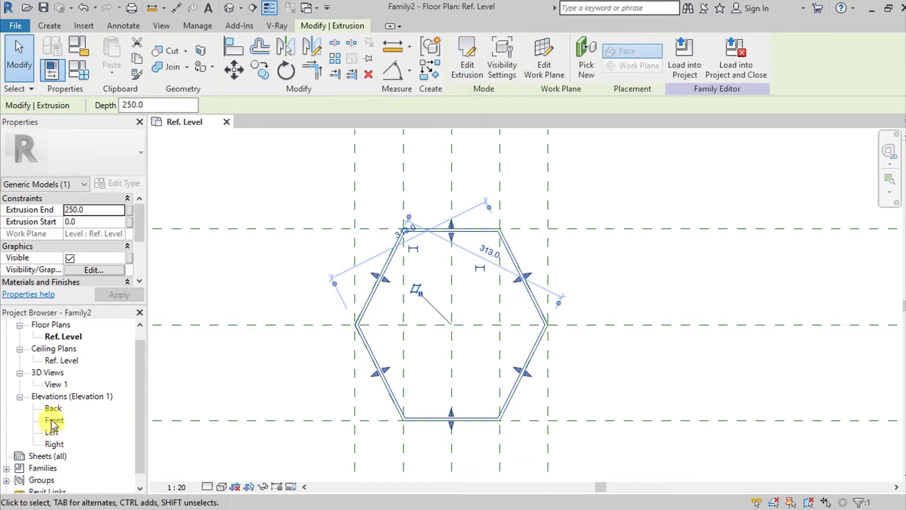
pyautogui.doubleClick(53, 420)
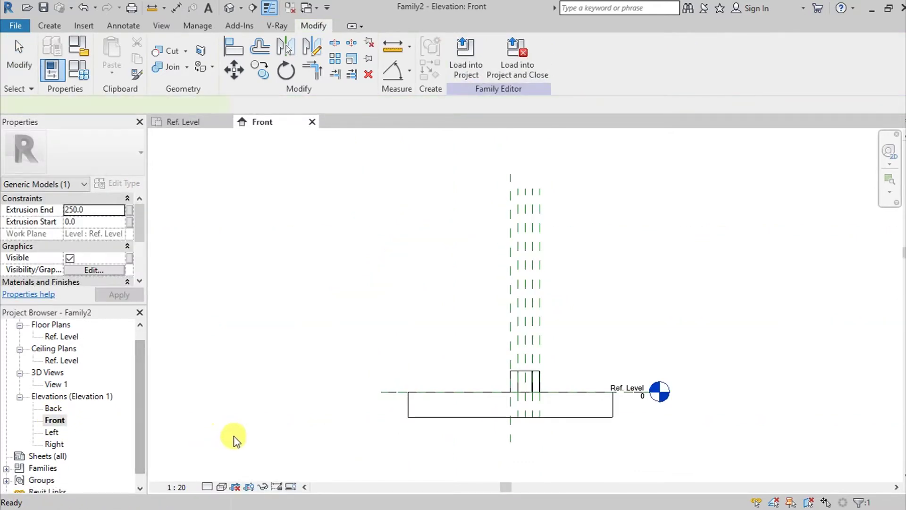
pyautogui.click(529, 381)
pyautogui.scroll(5, 528, 377)
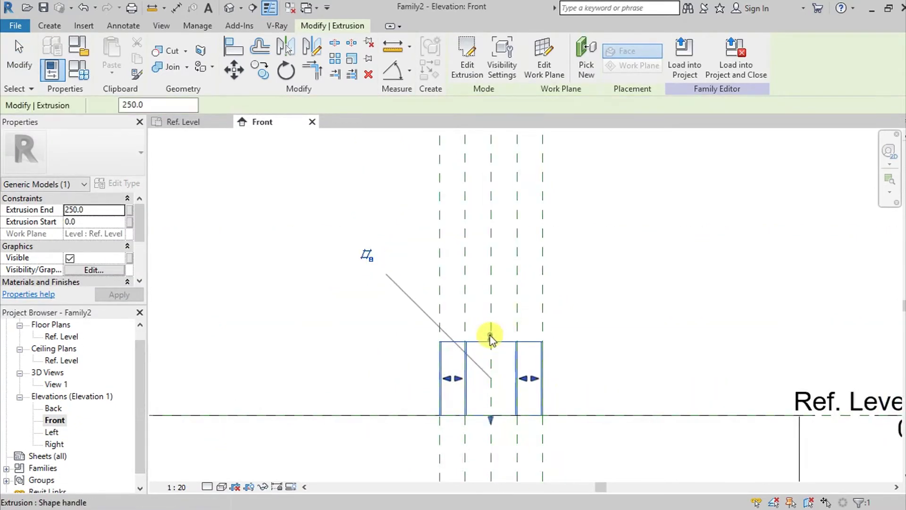
pyautogui.moveTo(491, 337)
pyautogui.mouseDown()
pyautogui.moveTo(492, 313)
pyautogui.moveTo(490, 351)
pyautogui.mouseUp()
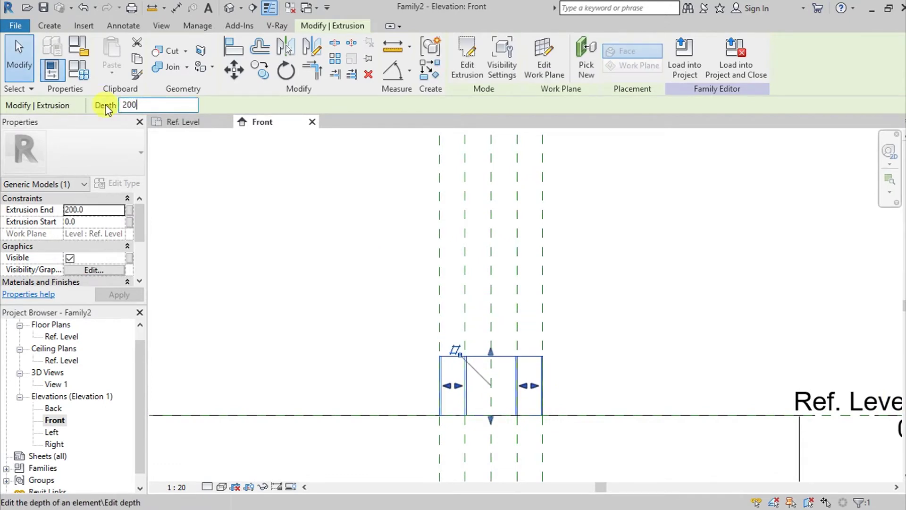
pyautogui.click(651, 347)
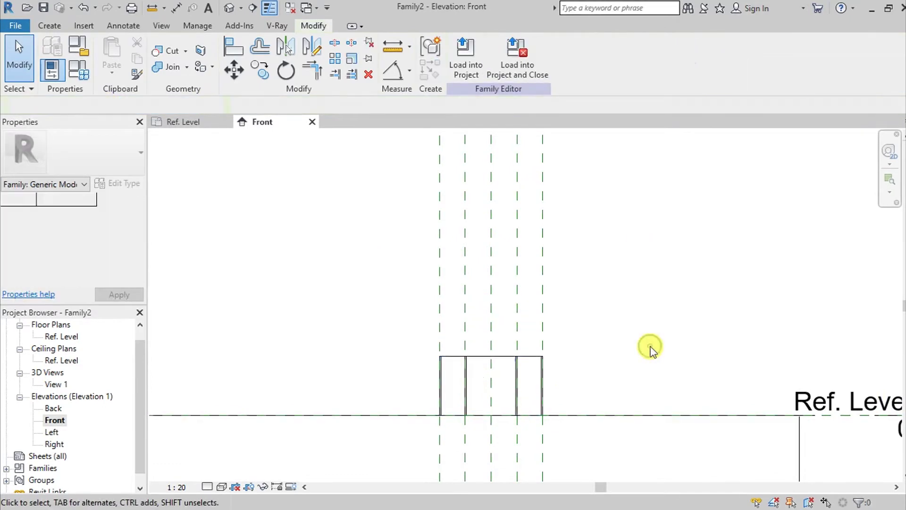
pyautogui.click(230, 8)
pyautogui.keyDown('shift'); pyautogui.moveTo(562, 320); pyautogui.dragTo(429, 406, button='middle'); pyautogui.keyUp('shift')
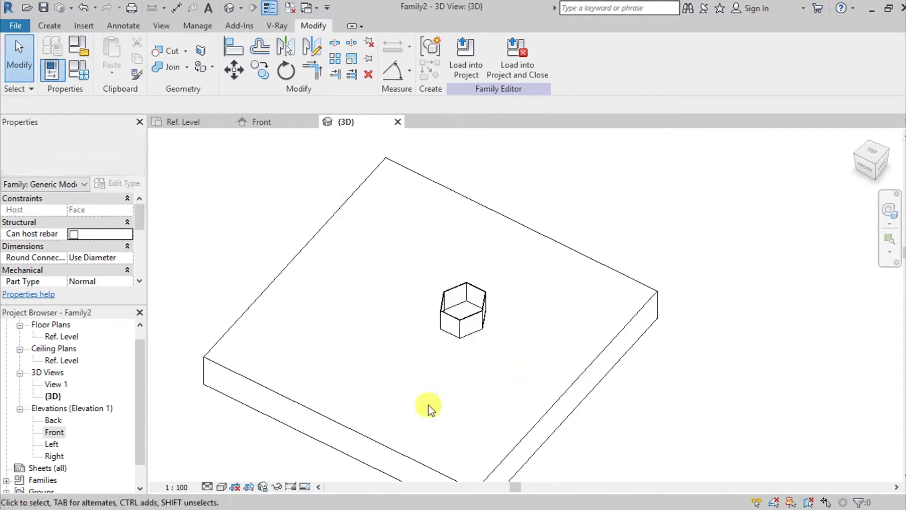
# Switch the 3D view to Realistic style, orbit the hexagon, then return to Ref. Level
pyautogui.click(221, 487)
pyautogui.click(252, 459)
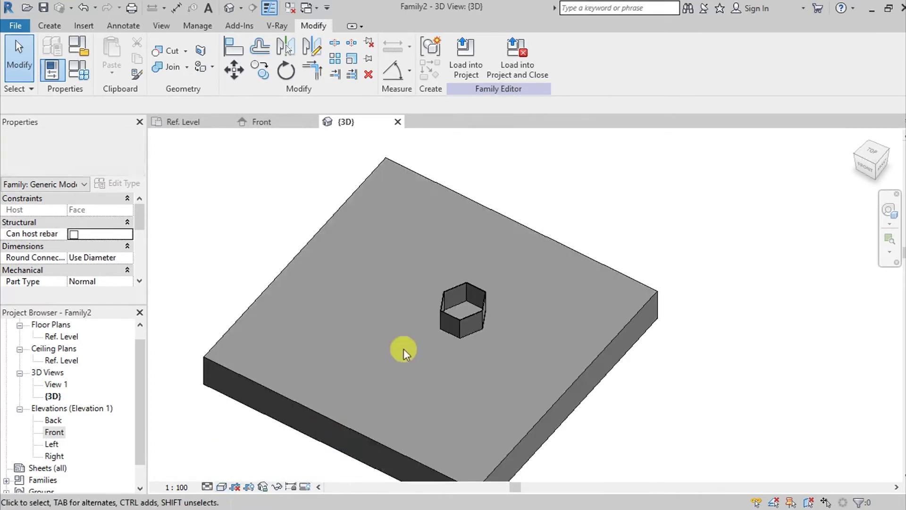
pyautogui.scroll(5, 511, 318)
pyautogui.keyDown('shift'); pyautogui.moveTo(469, 328); pyautogui.dragTo(532, 360, button='middle'); pyautogui.keyUp('shift')
pyautogui.scroll(-3, 457, 316)
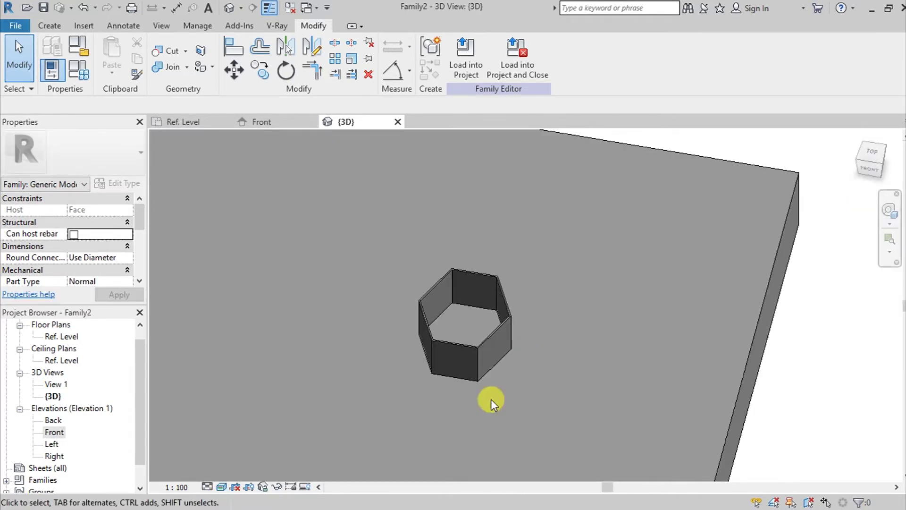
pyautogui.click(188, 125)
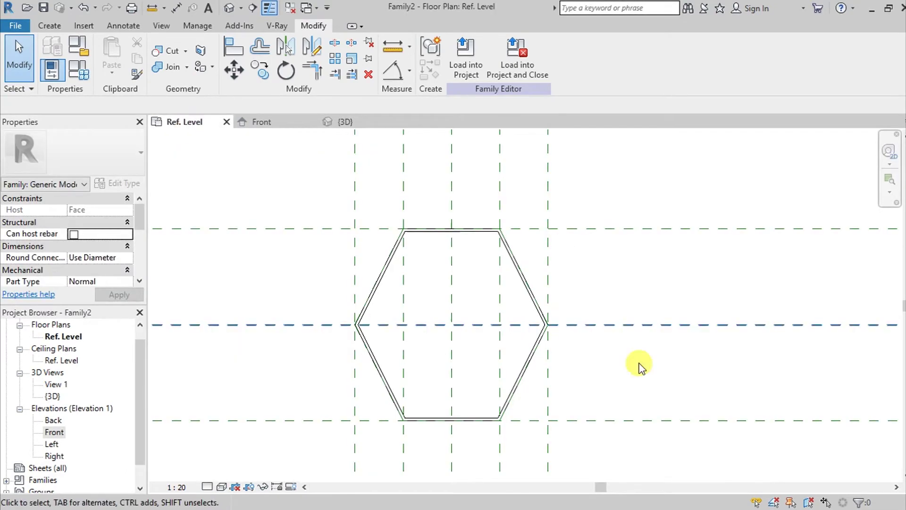
# Copy the first hexagon so it sits against its upper-right edge
pyautogui.moveTo(347, 204); pyautogui.dragTo(581, 432)
pyautogui.press('c')
pyautogui.press('o')
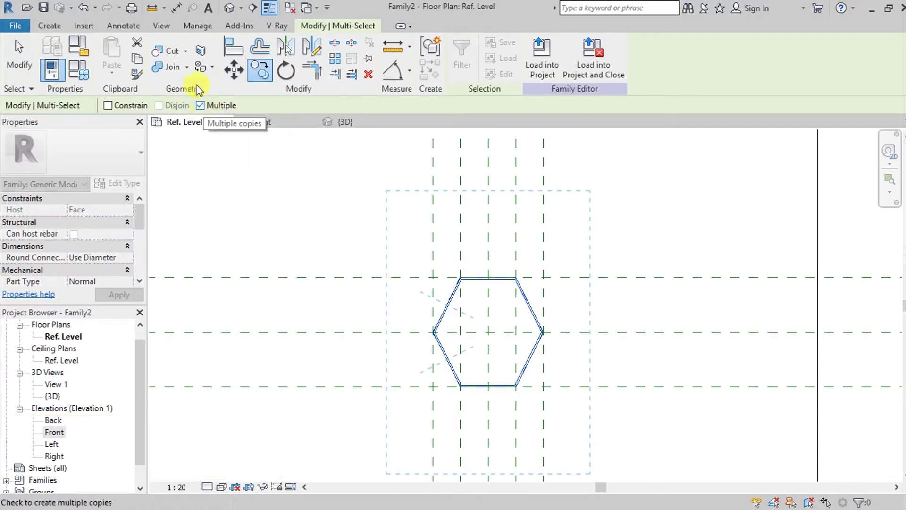
pyautogui.scroll(3, 443, 368)
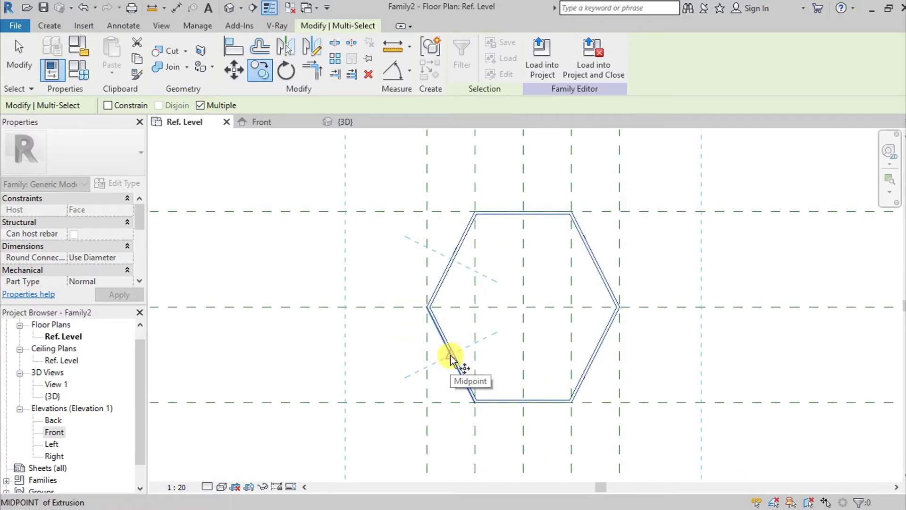
pyautogui.scroll(2, 450, 358)
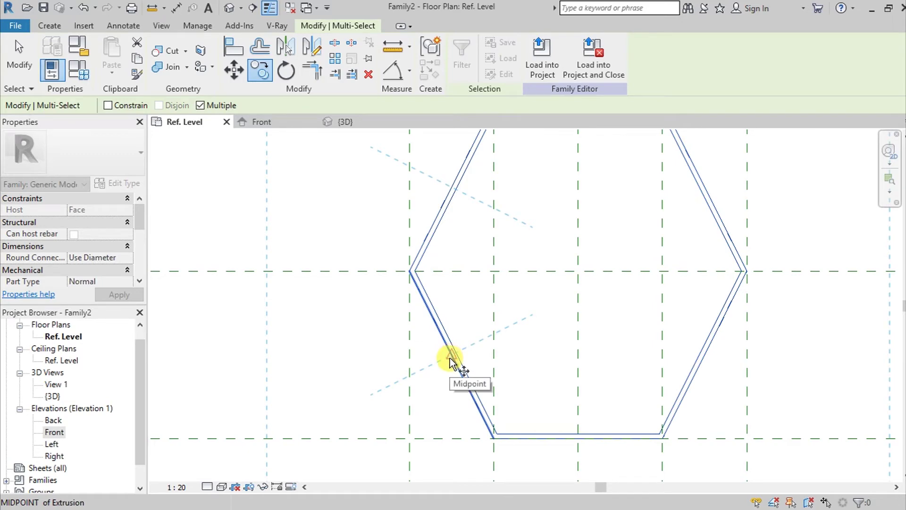
pyautogui.click(449, 361)
pyautogui.moveTo(529, 336); pyautogui.dragTo(500, 344, button='middle')
pyautogui.click(487, 344)
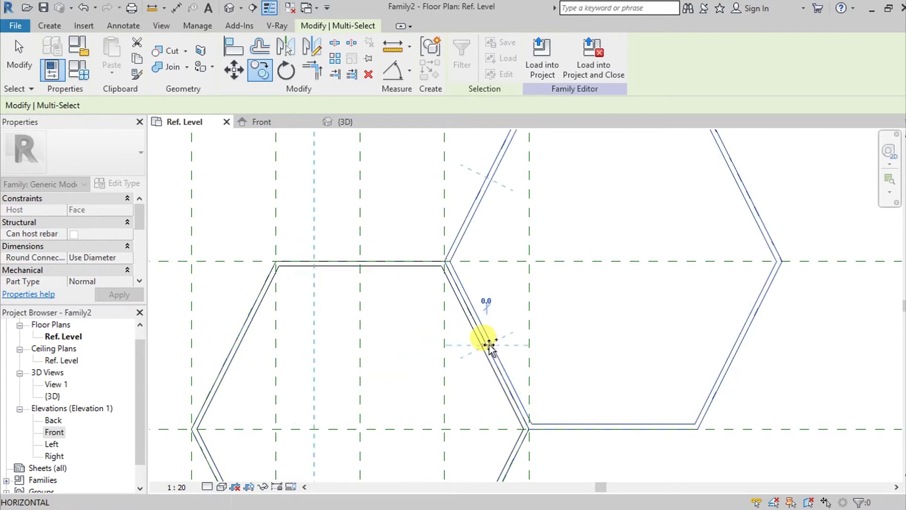
pyautogui.scroll(-2, 489, 347)
pyautogui.moveTo(487, 346); pyautogui.dragTo(529, 332, button='middle')
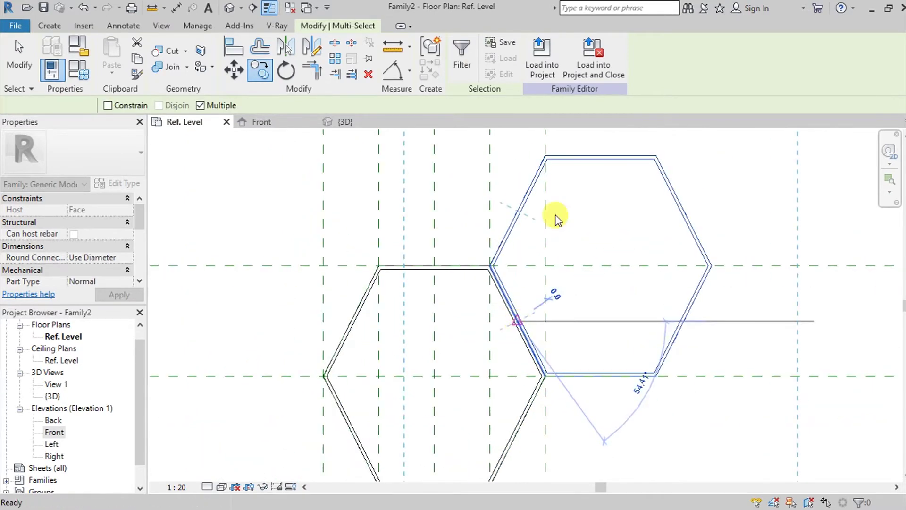
pyautogui.press('Escape')
pyautogui.press('Escape')
pyautogui.scroll(-1, 491, 242)
pyautogui.click(478, 135)
# Copy the right-hand hexagon below it, sharing its bottom edge
pyautogui.moveTo(490, 163); pyautogui.dragTo(685, 405)
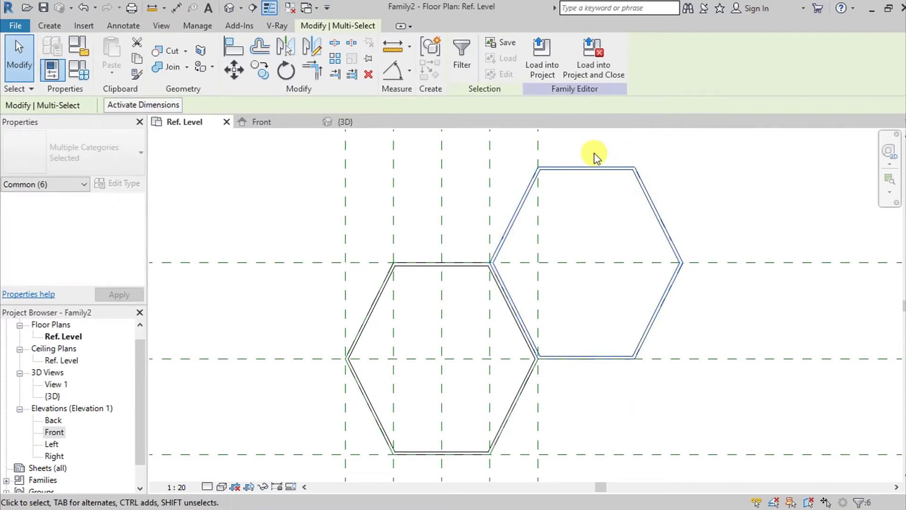
pyautogui.press('c')
pyautogui.press('o')
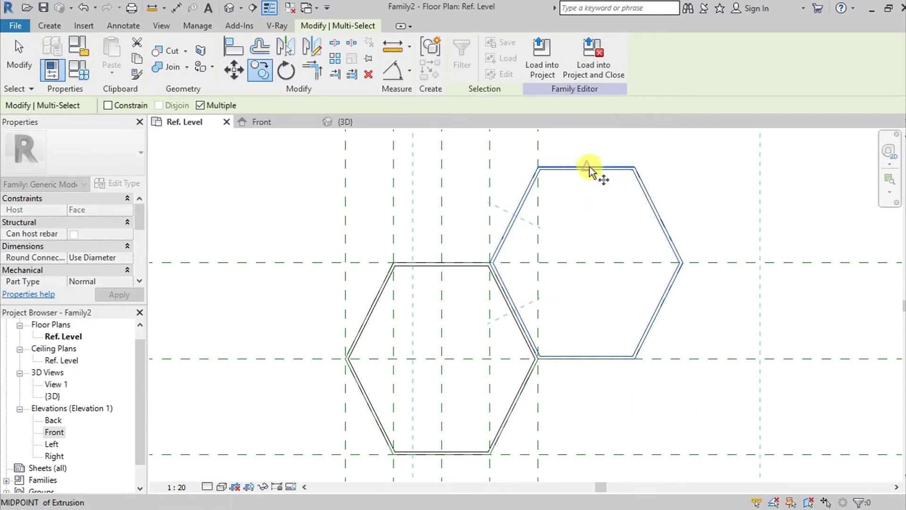
pyautogui.click(588, 163)
pyautogui.scroll(3, 580, 361)
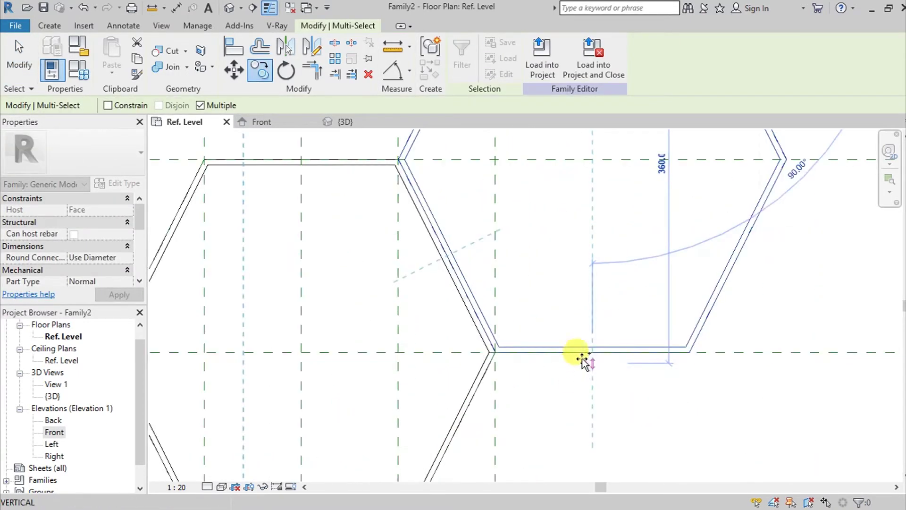
pyautogui.click(592, 352)
pyautogui.scroll(-5, 589, 350)
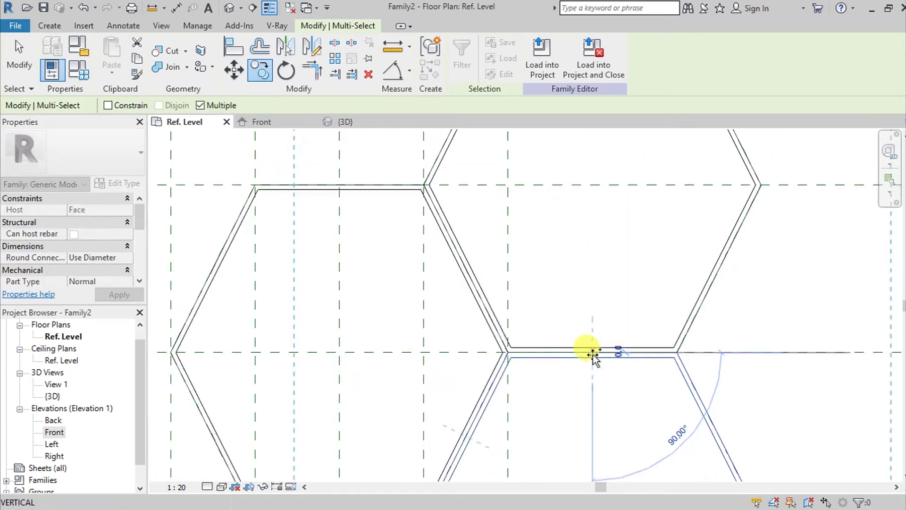
pyautogui.moveTo(600, 372); pyautogui.dragTo(618, 307, button='middle')
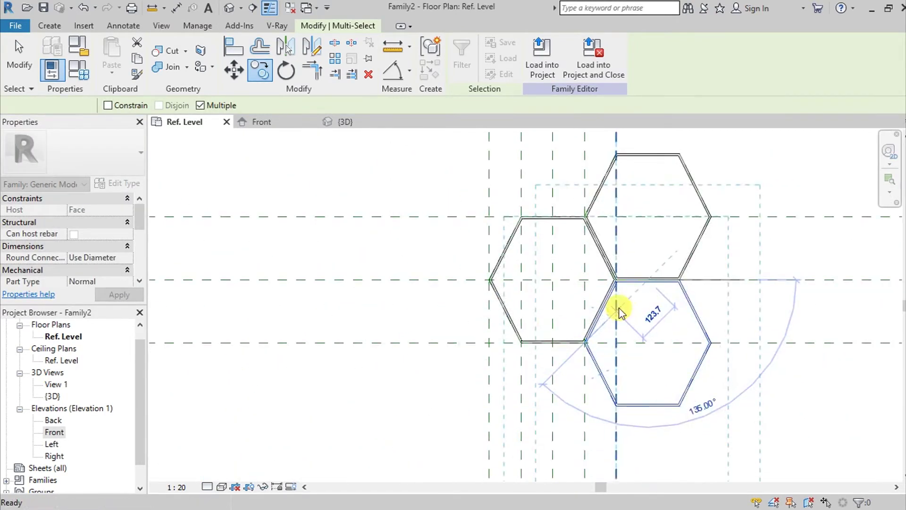
pyautogui.press('Escape')
pyautogui.press('Escape')
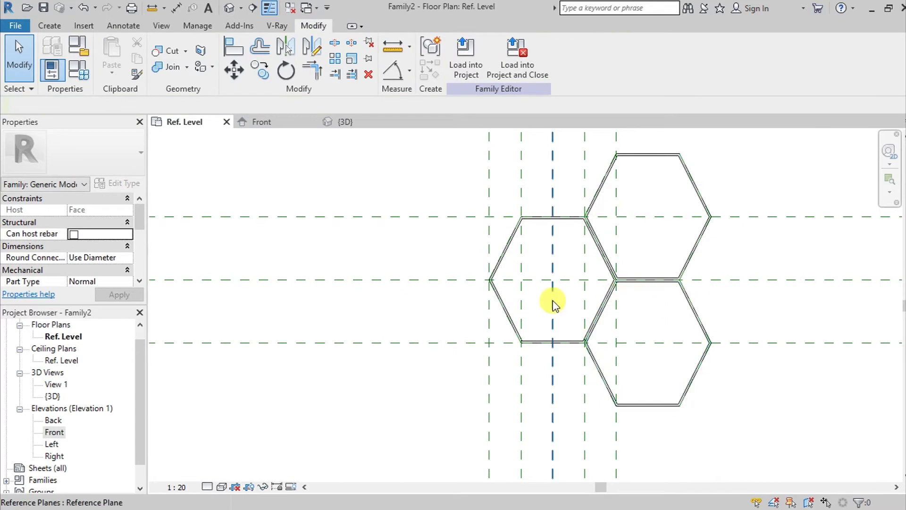
pyautogui.scroll(2, 481, 277)
pyautogui.scroll(1, 458, 283)
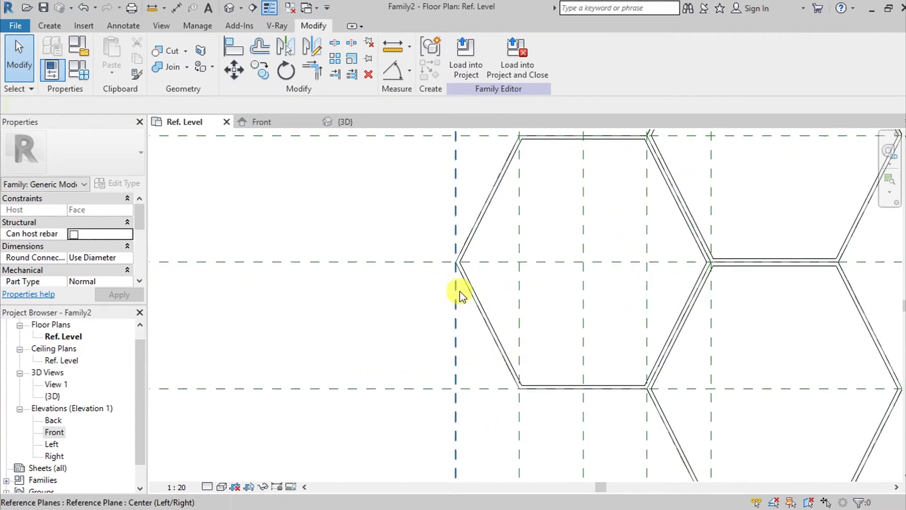
pyautogui.scroll(-1, 465, 289)
pyautogui.scroll(-1, 465, 289)
# Copy the left hexagon to the left and below the middle hexagon
pyautogui.moveTo(435, 161); pyautogui.dragTo(616, 405)
pyautogui.press('c')
pyautogui.press('o')
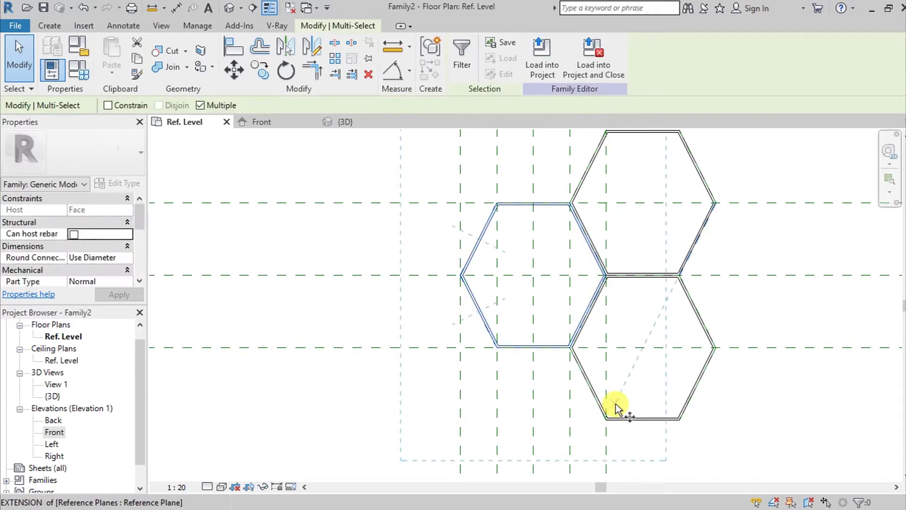
pyautogui.scroll(3, 603, 231)
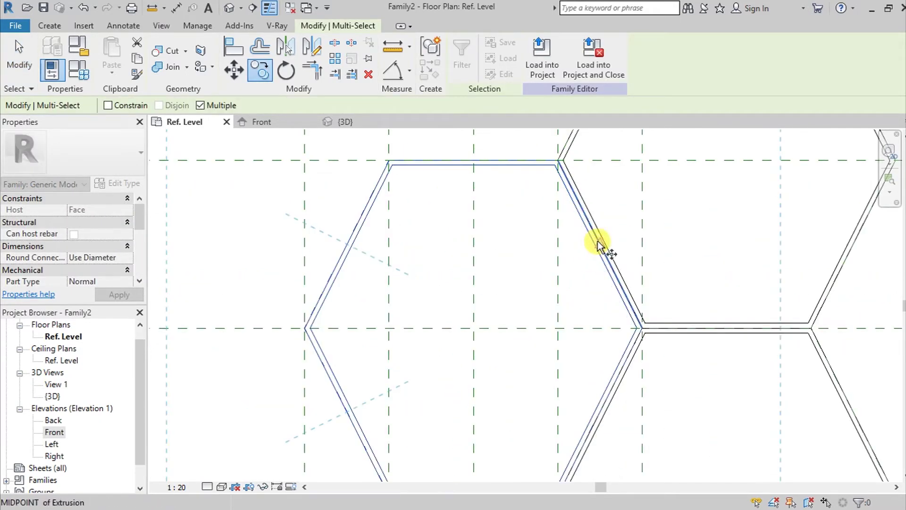
pyautogui.click(598, 243)
pyautogui.scroll(-3, 329, 368)
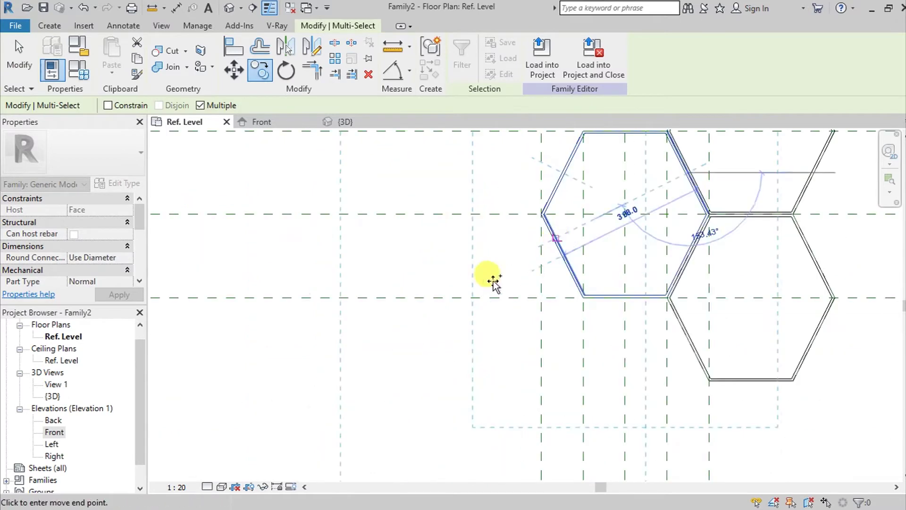
pyautogui.click(559, 256)
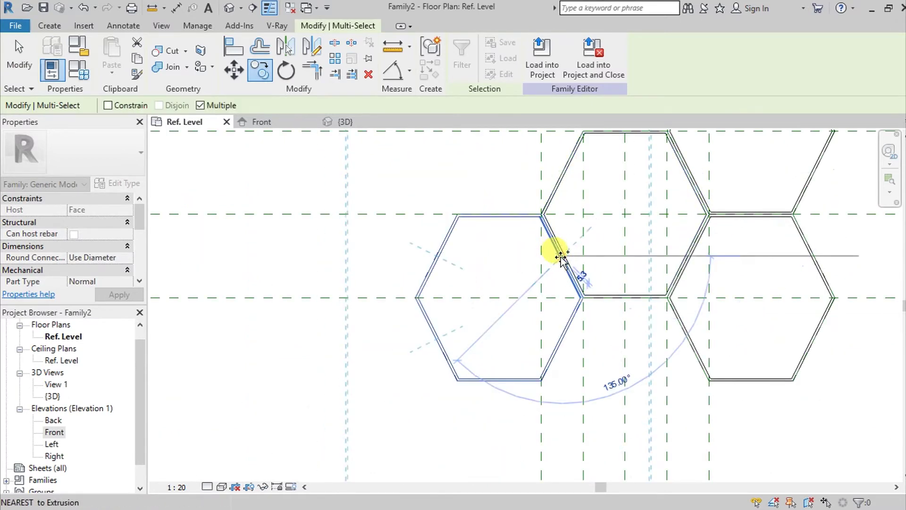
pyautogui.click(687, 339)
pyautogui.scroll(-2, 677, 344)
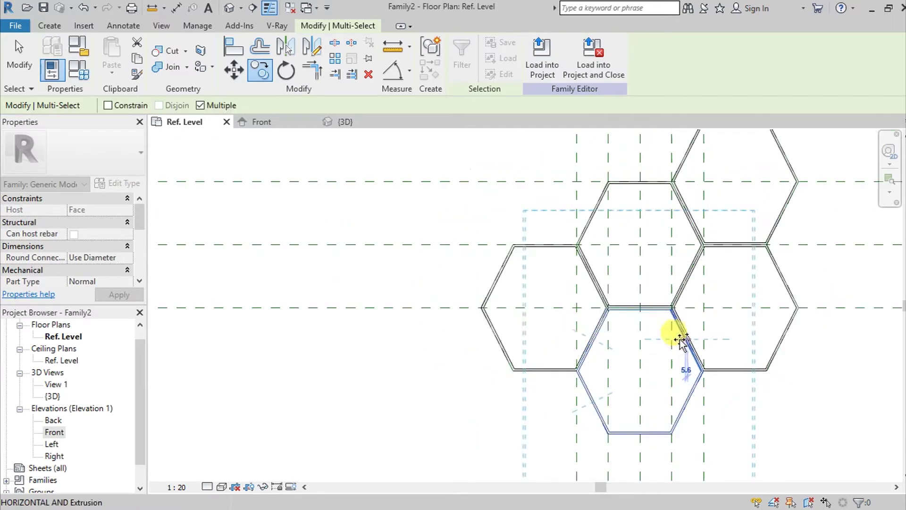
pyautogui.moveTo(677, 344); pyautogui.dragTo(580, 317, button='middle')
# Place two more hexagon copies along the left side of the cluster
pyautogui.scroll(3, 556, 318)
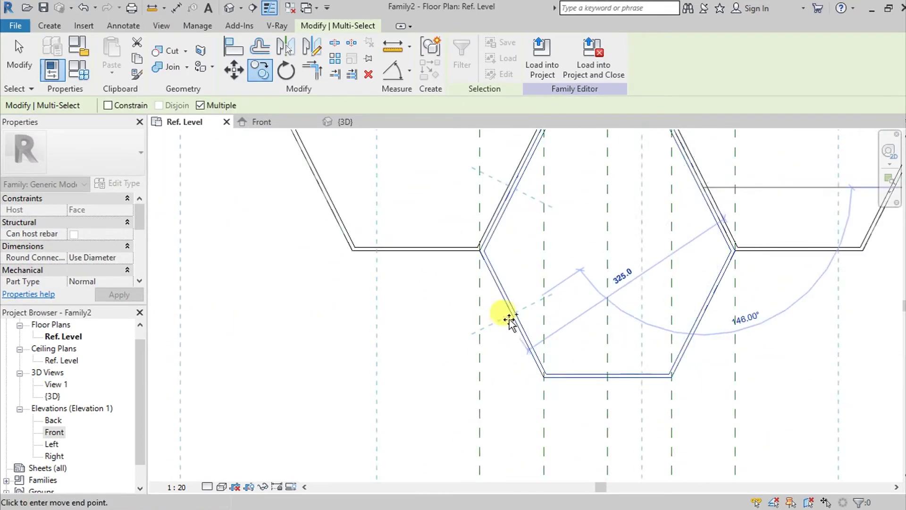
pyautogui.scroll(-3, 356, 253)
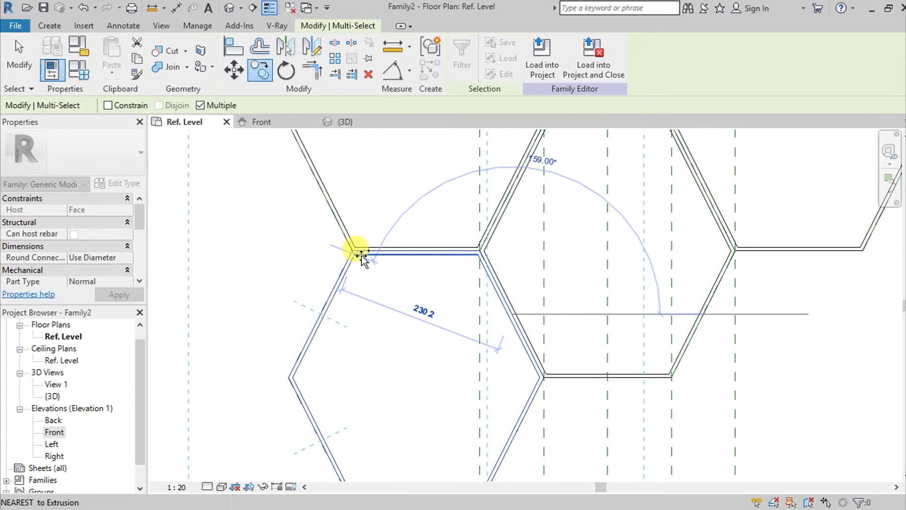
pyautogui.moveTo(356, 253); pyautogui.dragTo(420, 285, button='middle')
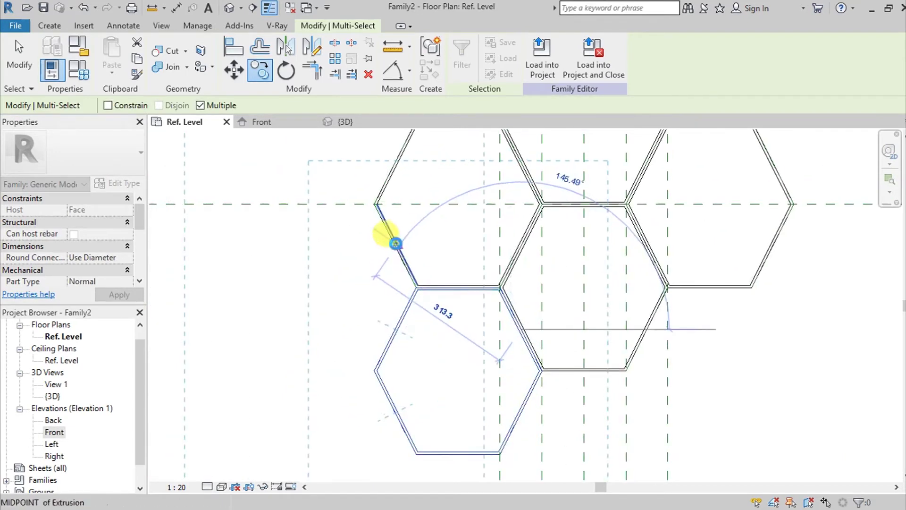
pyautogui.click(395, 244)
pyautogui.scroll(3, 398, 222)
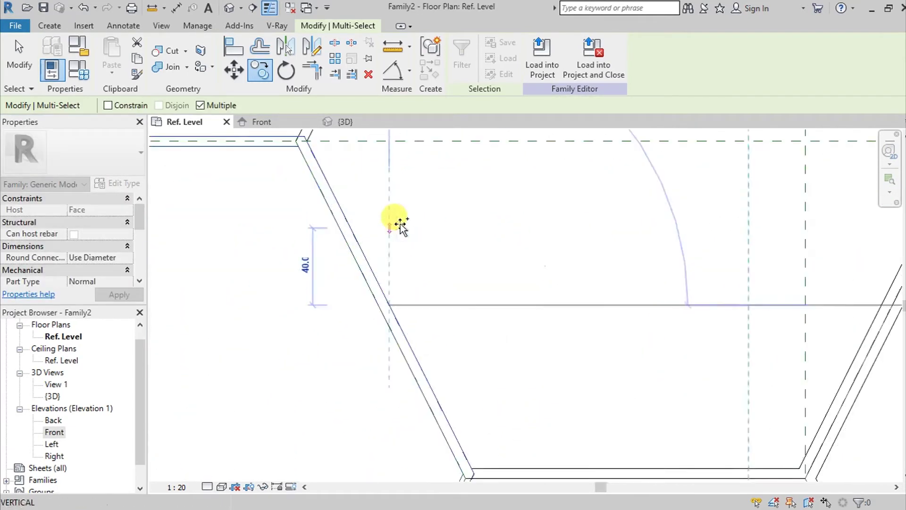
pyautogui.moveTo(398, 222); pyautogui.dragTo(425, 245, button='middle')
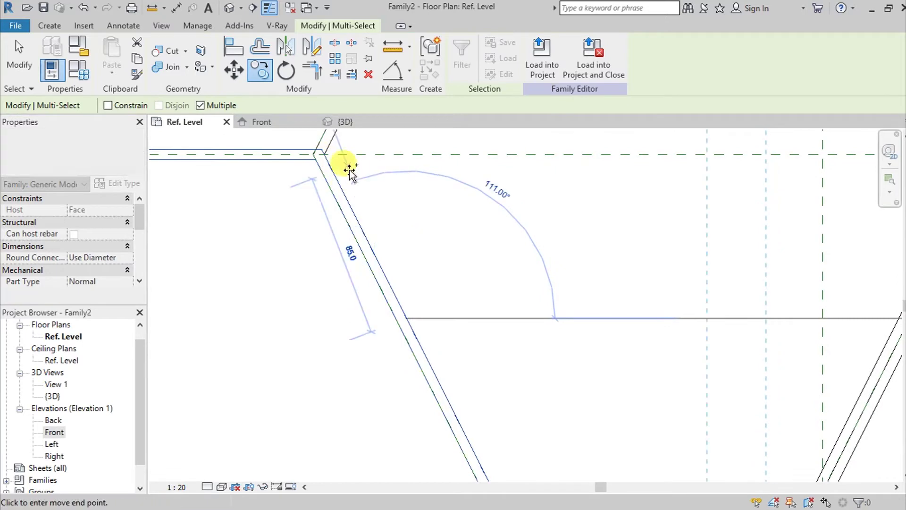
pyautogui.click(348, 174)
pyautogui.scroll(-3, 358, 255)
pyautogui.press('Escape')
pyautogui.scroll(-1, 506, 314)
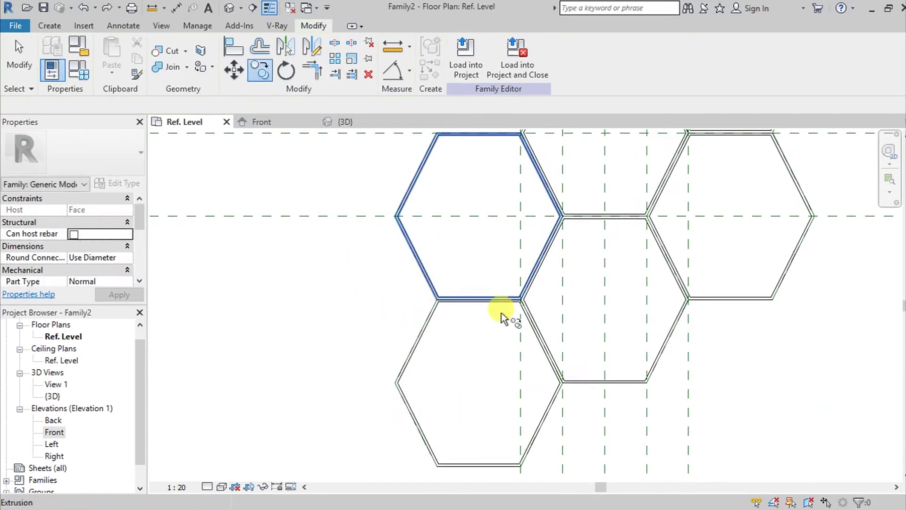
# Copy the lower-left hexagon from its edge to complete the seven-cell cluster
pyautogui.press('c')
pyautogui.press('o')
pyautogui.scroll(-1, 461, 351)
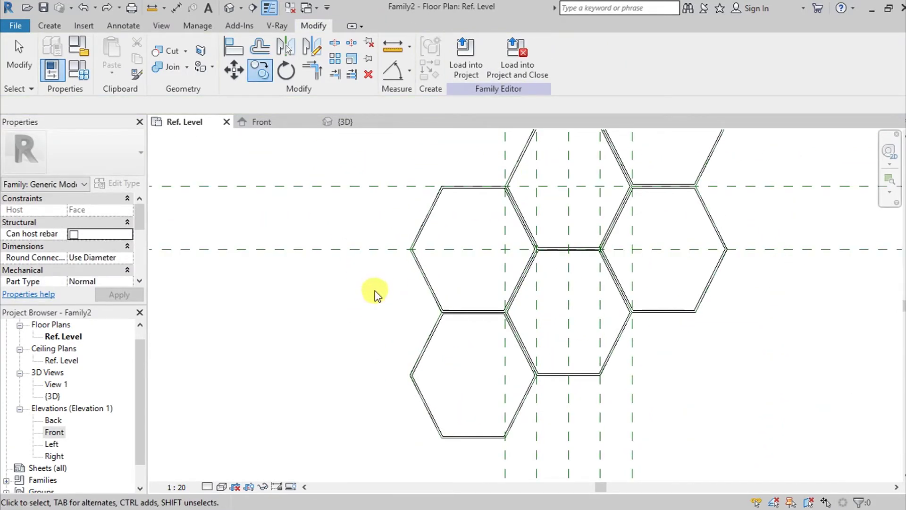
pyautogui.press('Escape')
pyautogui.moveTo(375, 286); pyautogui.dragTo(579, 461)
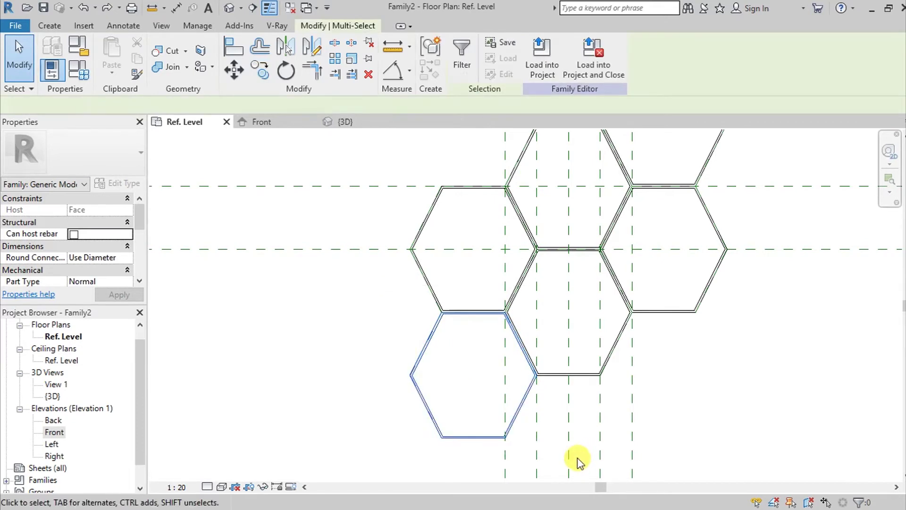
pyautogui.press('c')
pyautogui.press('o')
pyautogui.scroll(6, 538, 361)
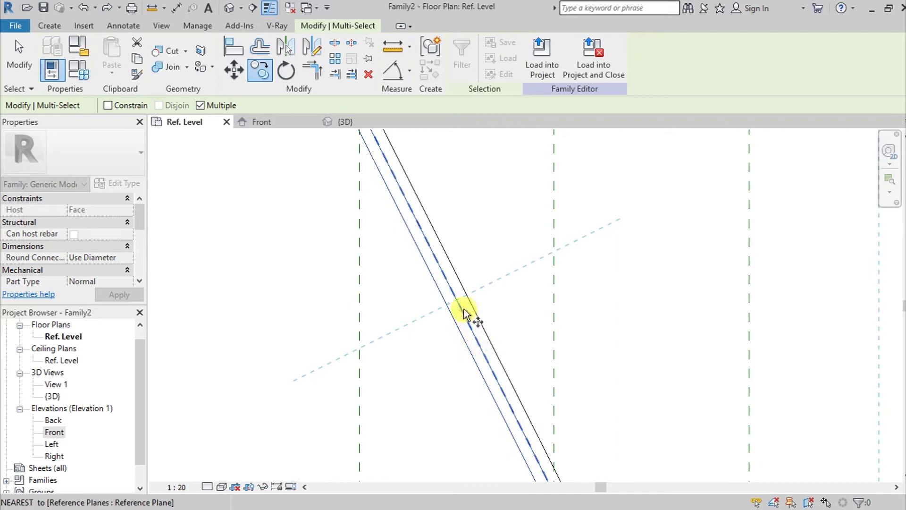
pyautogui.click(464, 311)
pyautogui.scroll(-3, 582, 396)
pyautogui.scroll(2, 403, 252)
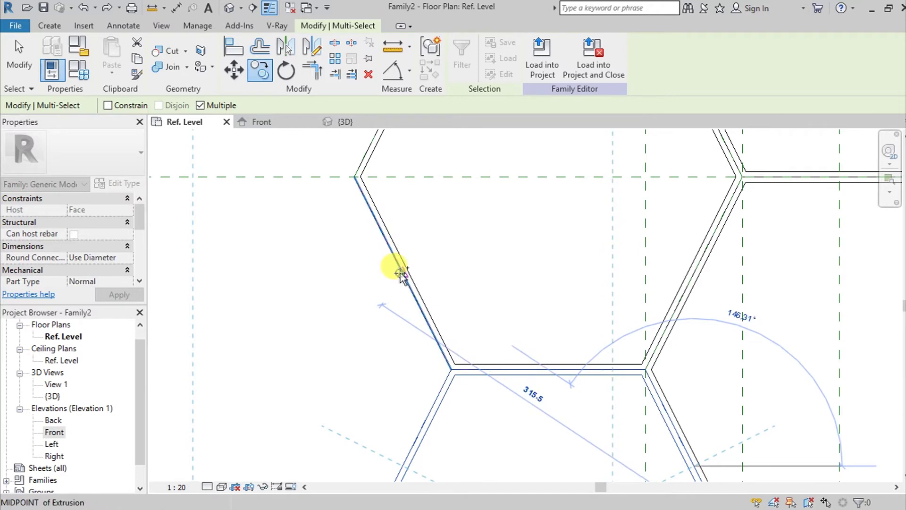
pyautogui.scroll(-8, 400, 274)
pyautogui.moveTo(425, 289); pyautogui.dragTo(537, 357, button='middle')
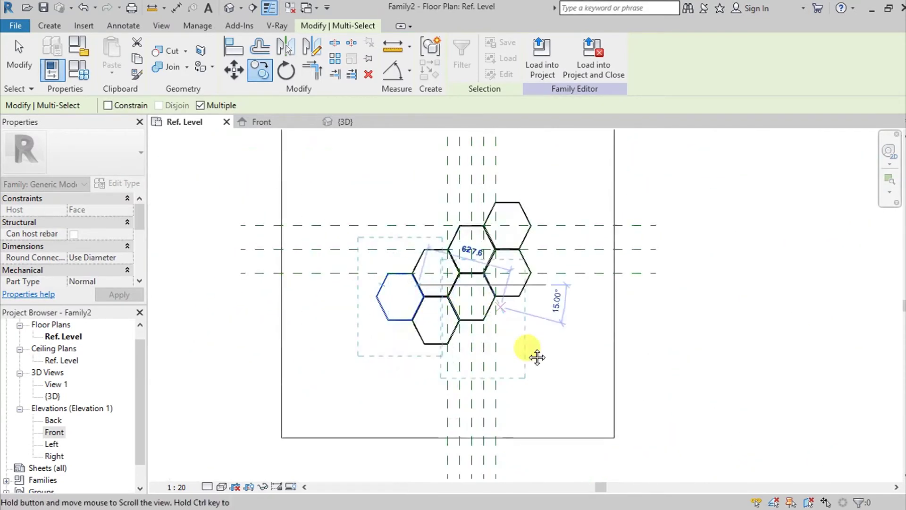
pyautogui.press('Escape')
pyautogui.press('Escape')
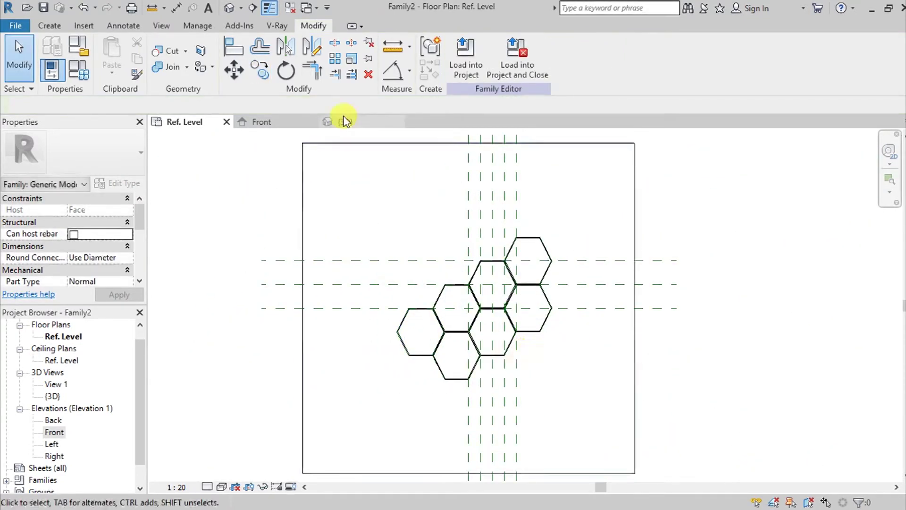
# Switch to the {3D} view, select one hexagon extrusion and edit its Material
pyautogui.click(344, 121)
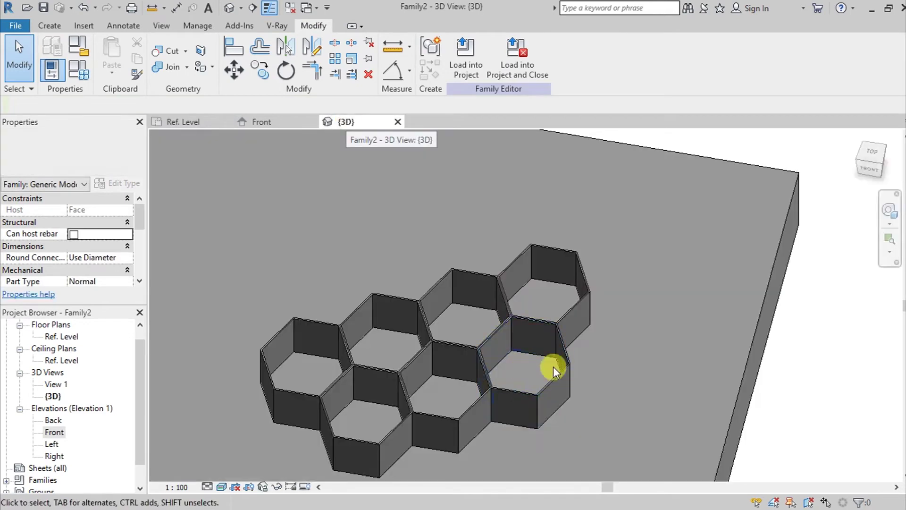
pyautogui.keyDown('shift'); pyautogui.moveTo(553, 366); pyautogui.dragTo(491, 370, button='middle'); pyautogui.keyUp('shift')
pyautogui.scroll(5, 486, 378)
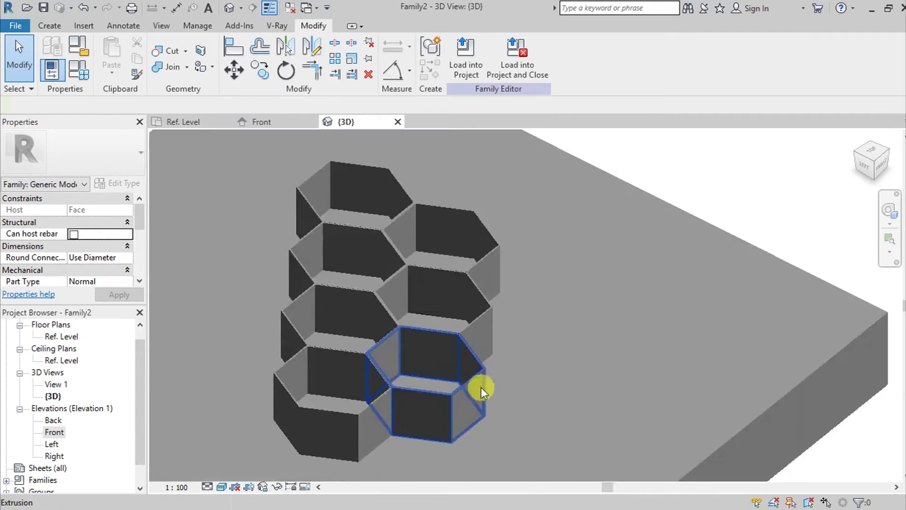
pyautogui.click(449, 401)
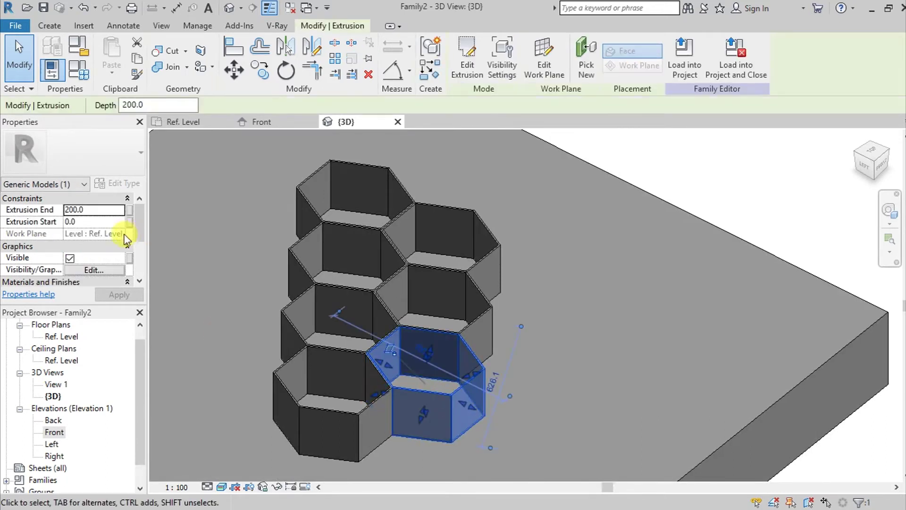
pyautogui.scroll(-2, 105, 245)
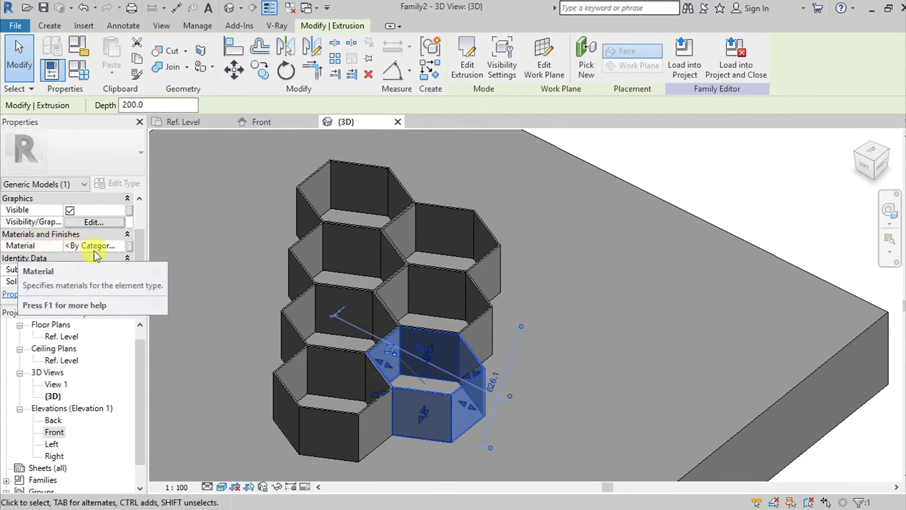
pyautogui.click(121, 246)
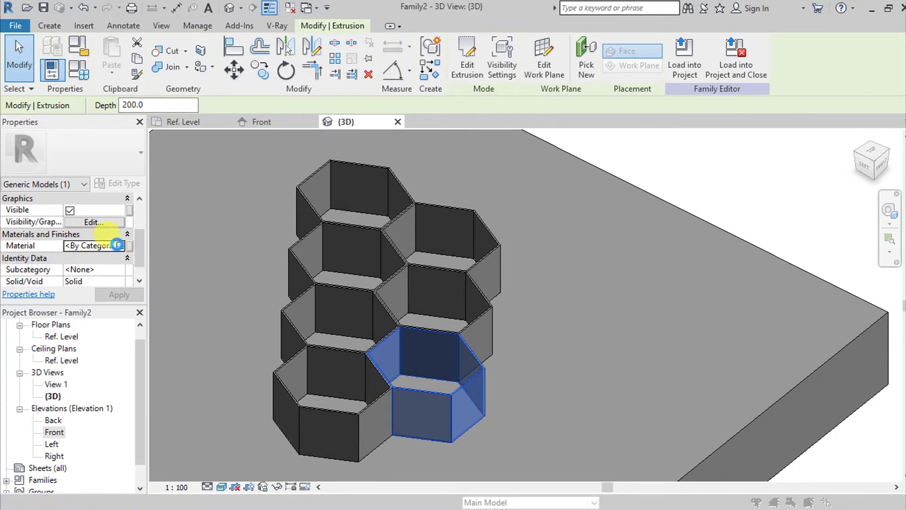
# Duplicate the Default material as 'wood' and open its appearance asset library
pyautogui.click(117, 244)
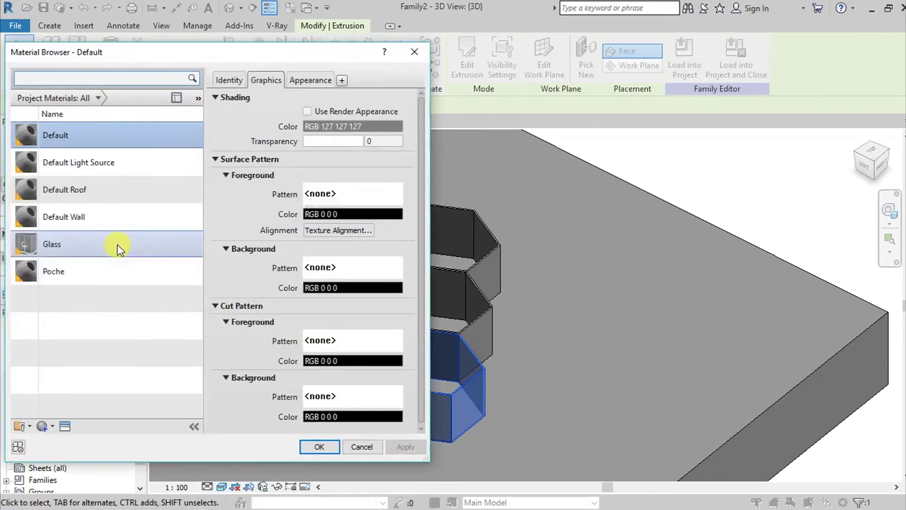
pyautogui.rightClick(81, 134)
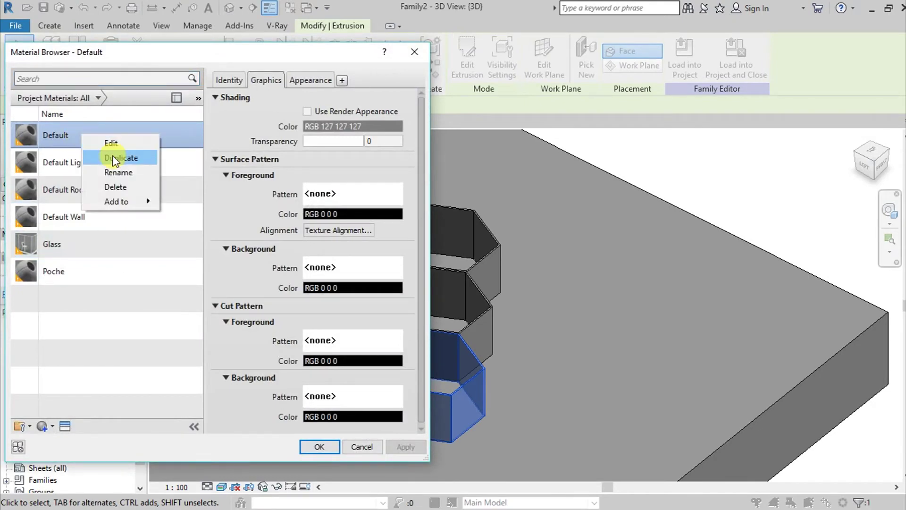
pyautogui.click(112, 155)
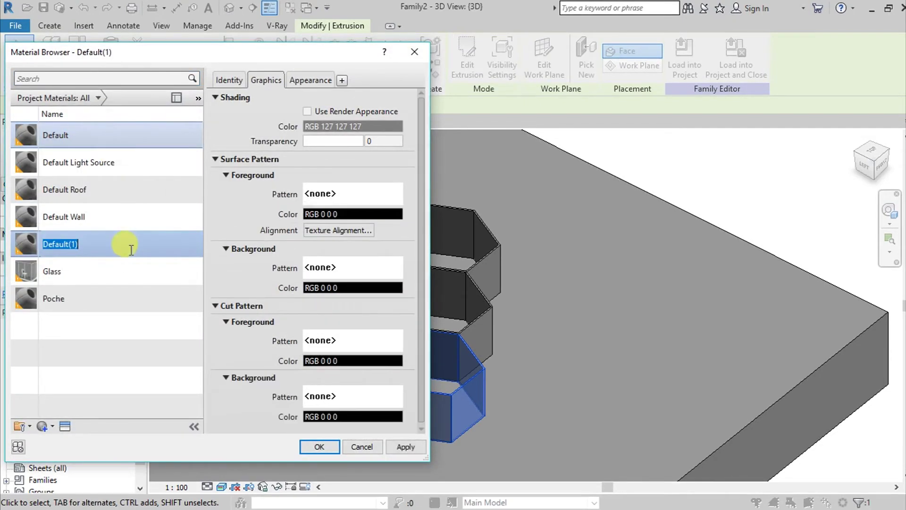
pyautogui.write('woo')
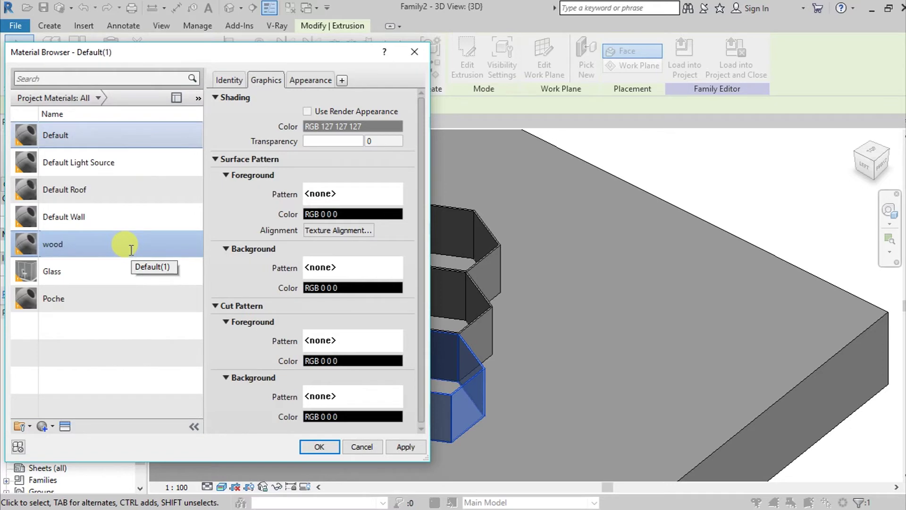
pyautogui.write('d')
pyautogui.press('Return')
pyautogui.click(312, 80)
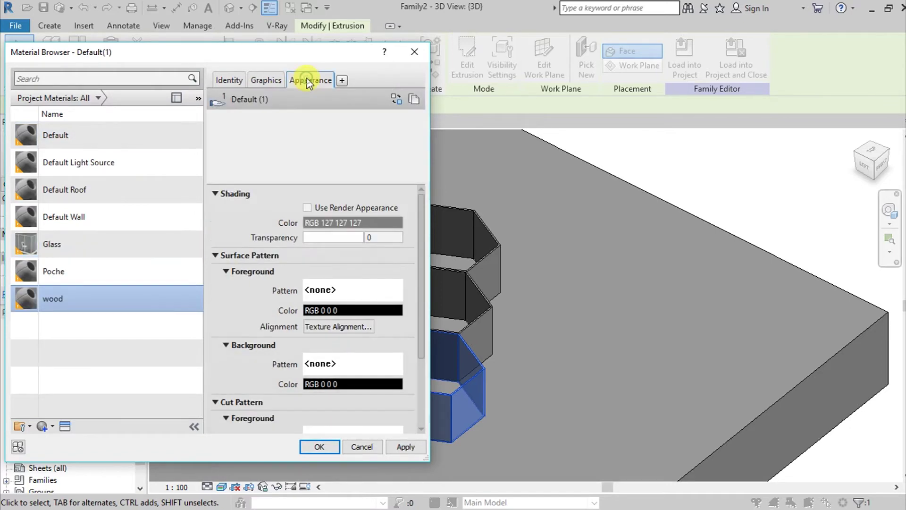
pyautogui.click(396, 99)
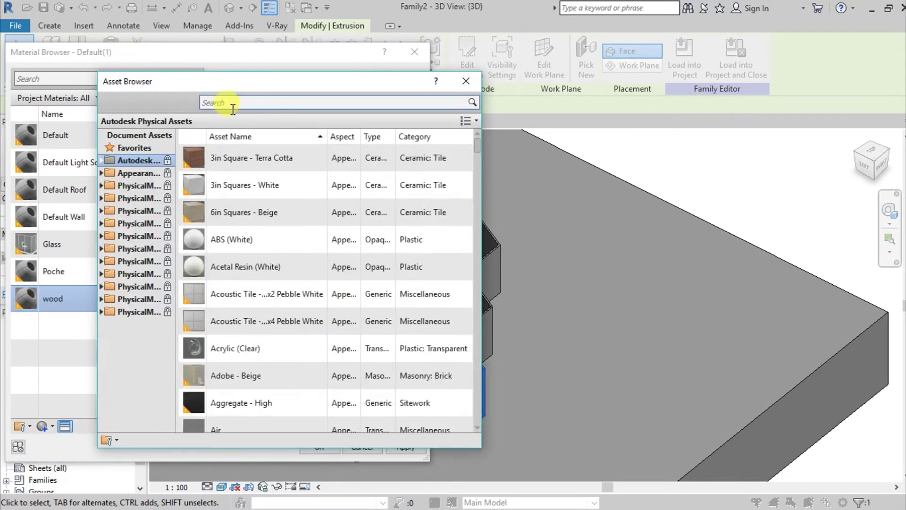
# Search the Asset Browser for wood, apply the Birch appearance, and close the browser
pyautogui.click(268, 101)
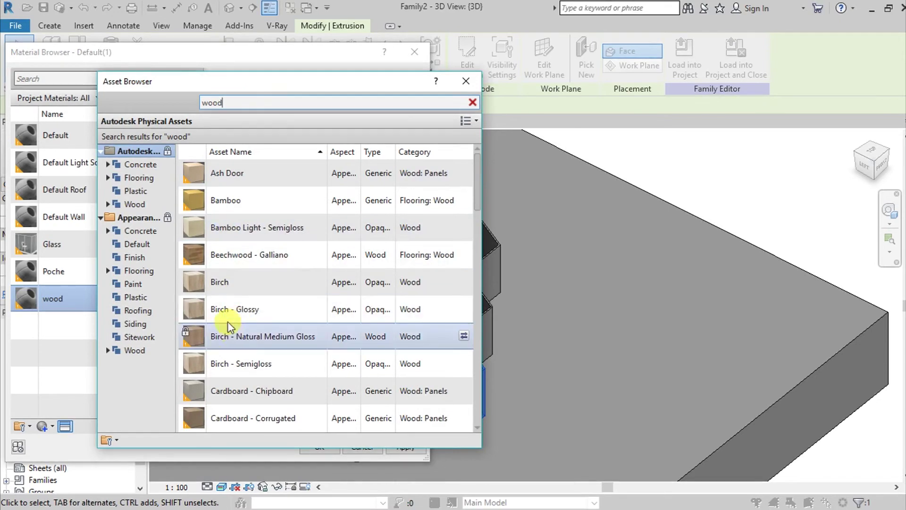
pyautogui.doubleClick(202, 281)
pyautogui.click(469, 81)
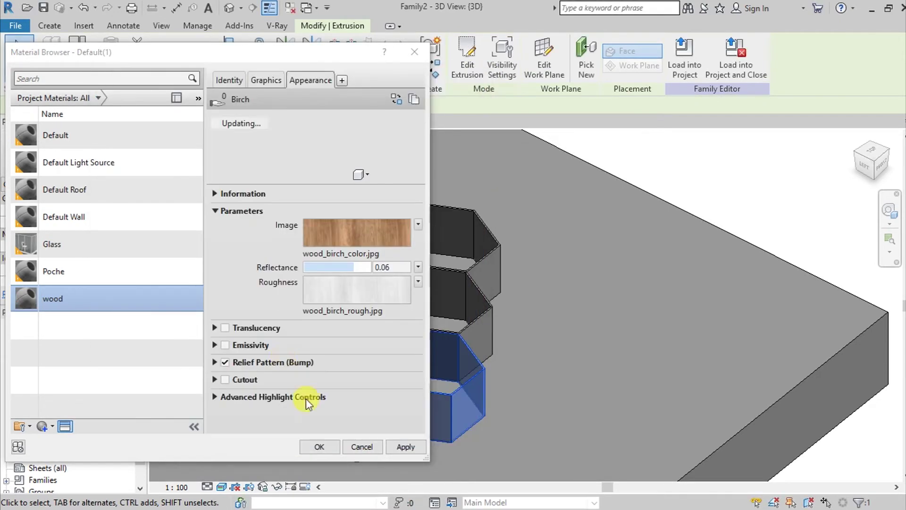
# Turn on Use Render Appearance for the wood material's shading, then apply and close
pyautogui.click(260, 82)
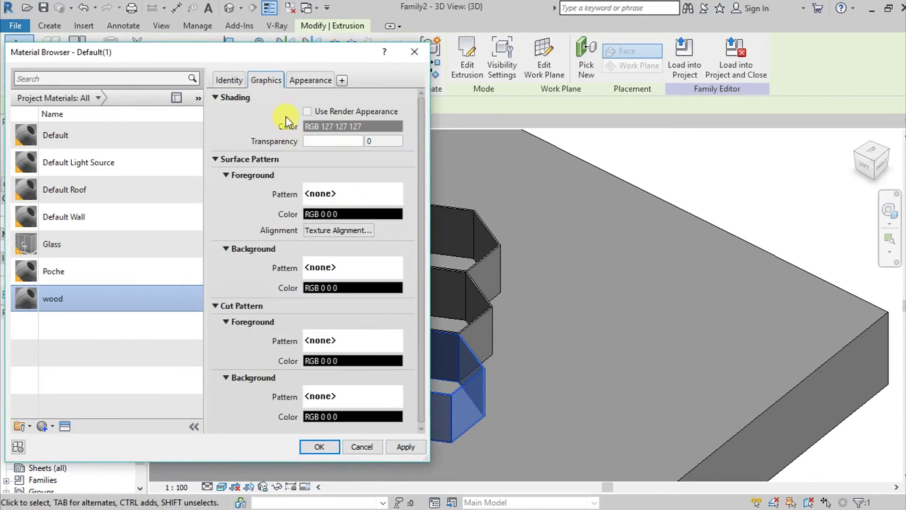
pyautogui.click(306, 112)
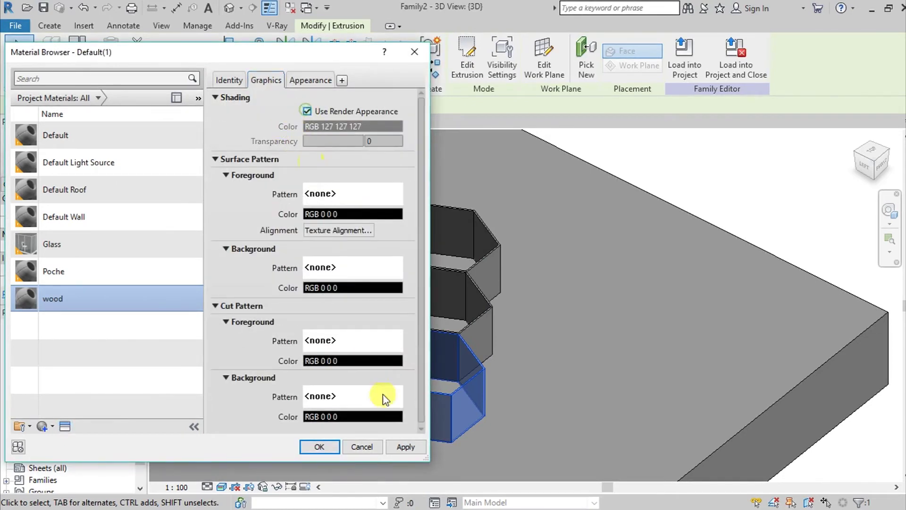
pyautogui.click(407, 446)
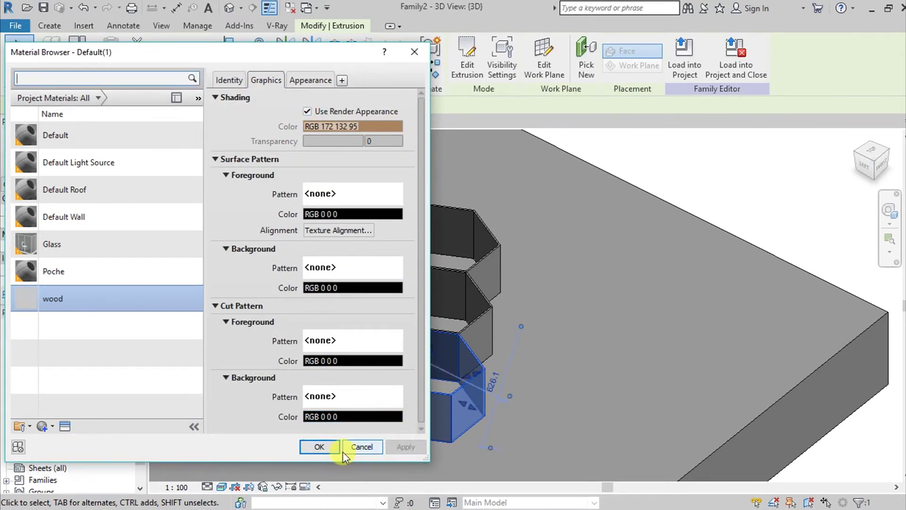
pyautogui.click(309, 447)
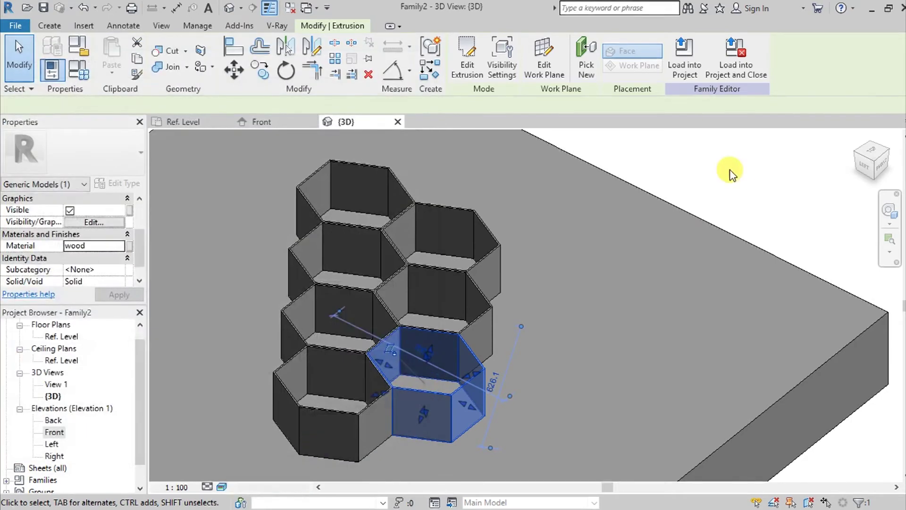
pyautogui.click(739, 182)
pyautogui.scroll(3, 474, 398)
pyautogui.moveTo(474, 398); pyautogui.dragTo(551, 393, button='middle')
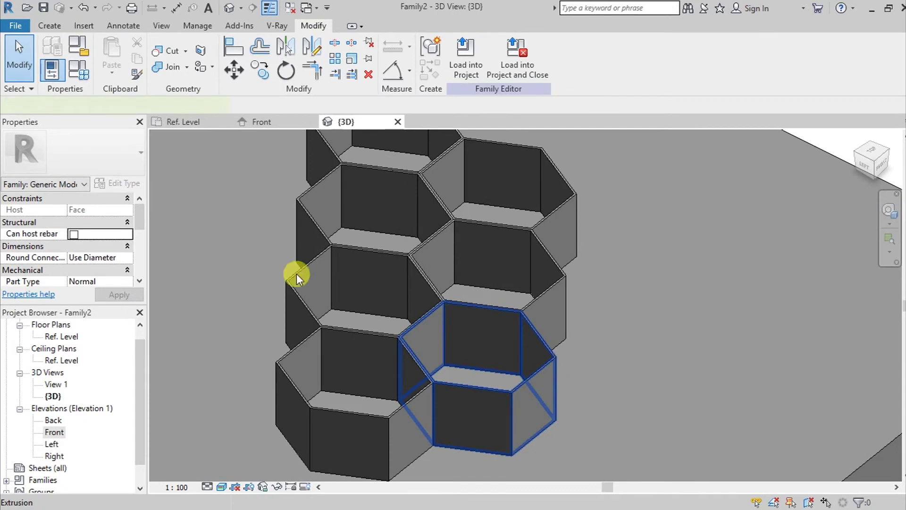
pyautogui.scroll(-3, 99, 267)
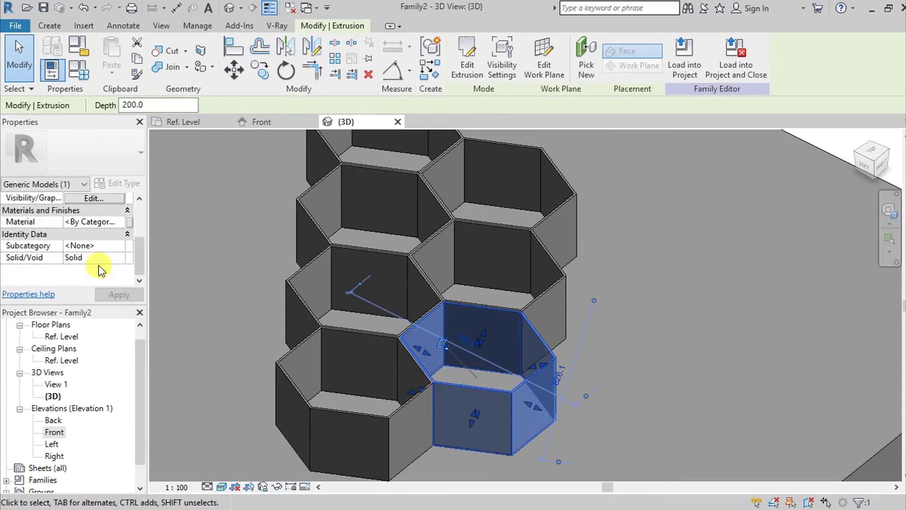
# Assign the wood material to one hexagon extrusion
pyautogui.click(120, 220)
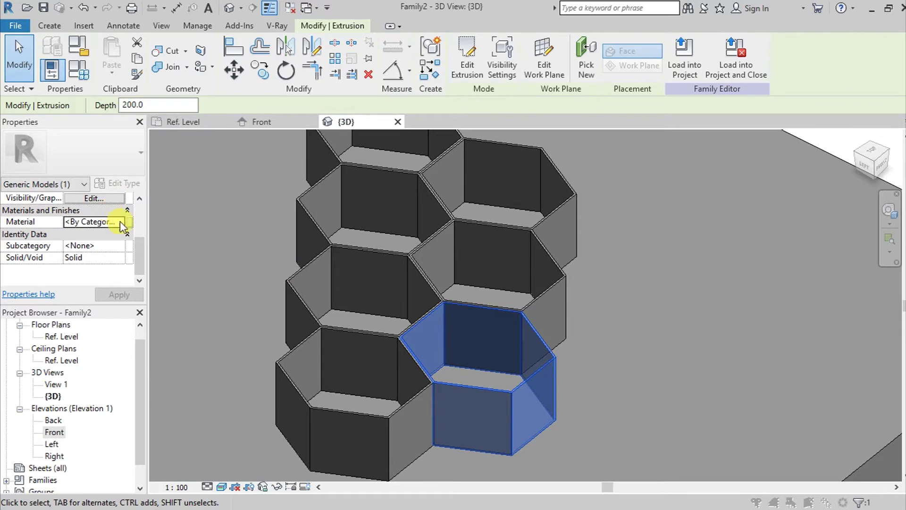
pyautogui.click(123, 221)
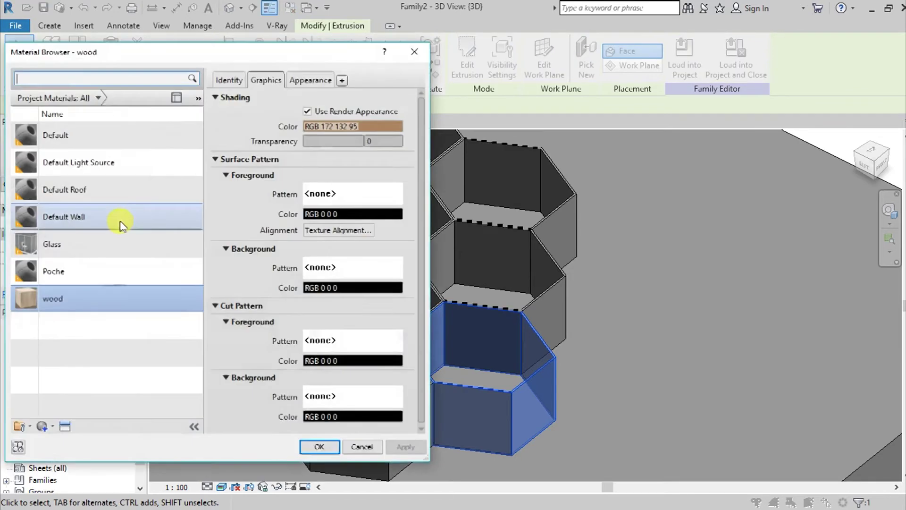
pyautogui.click(319, 446)
pyautogui.click(664, 380)
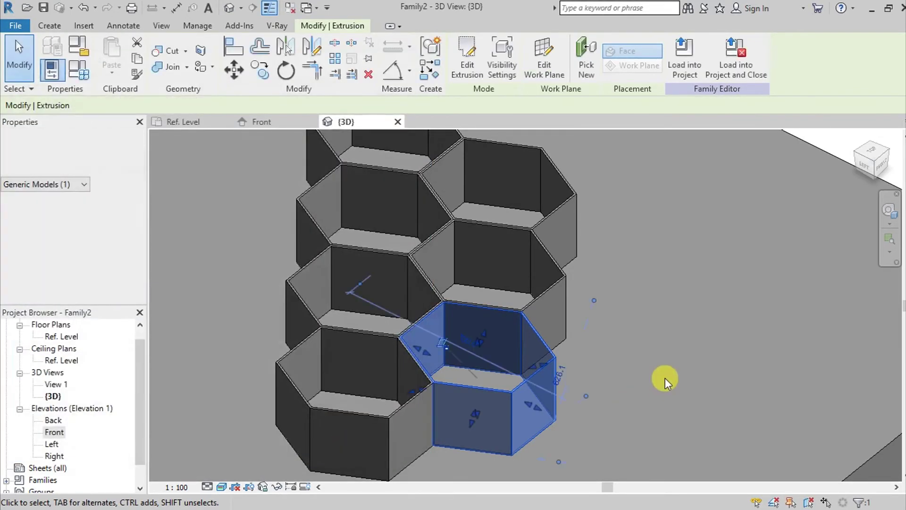
pyautogui.scroll(-3, 670, 372)
pyautogui.keyDown('shift'); pyautogui.moveTo(659, 355); pyautogui.dragTo(573, 432, button='middle'); pyautogui.keyUp('shift')
pyautogui.scroll(-2, 564, 388)
pyautogui.keyDown('shift'); pyautogui.moveTo(564, 389); pyautogui.dragTo(560, 405, button='middle'); pyautogui.keyUp('shift')
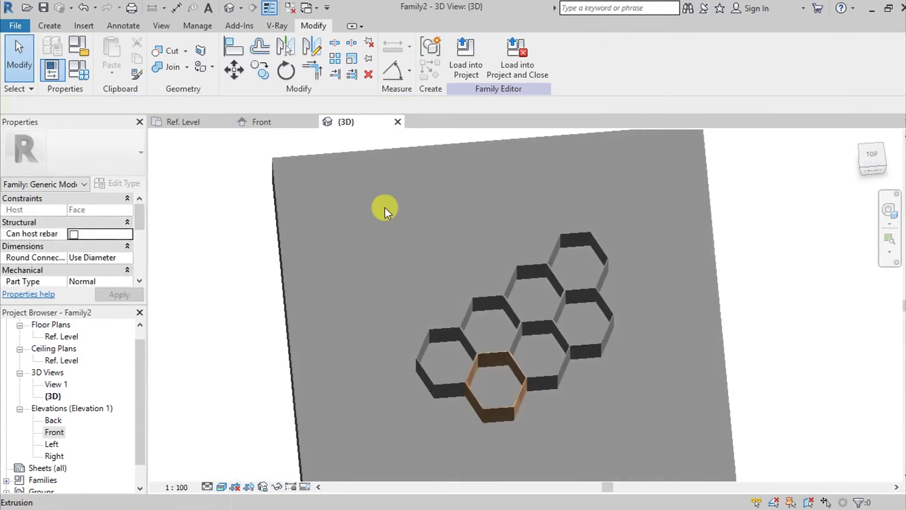
# Select the other six hexagons and set their Material to wood
pyautogui.moveTo(669, 431); pyautogui.dragTo(670, 432)
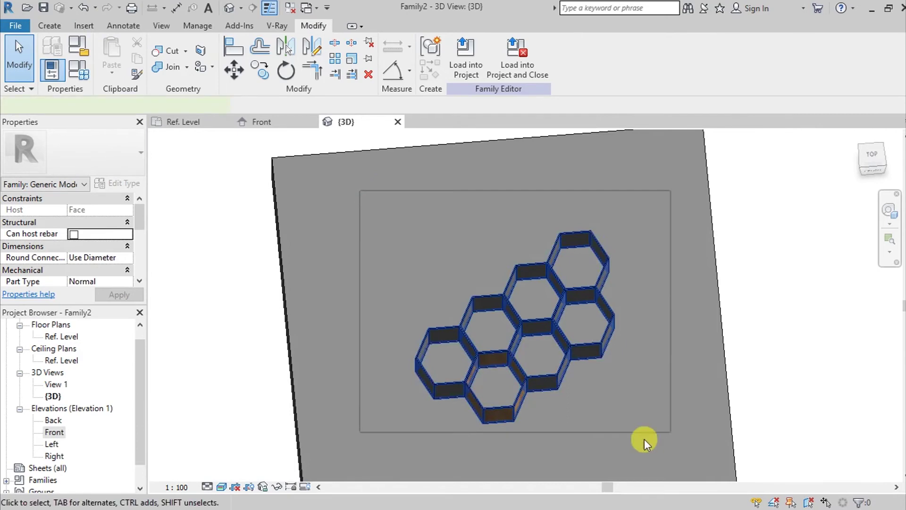
pyautogui.scroll(3, 506, 417)
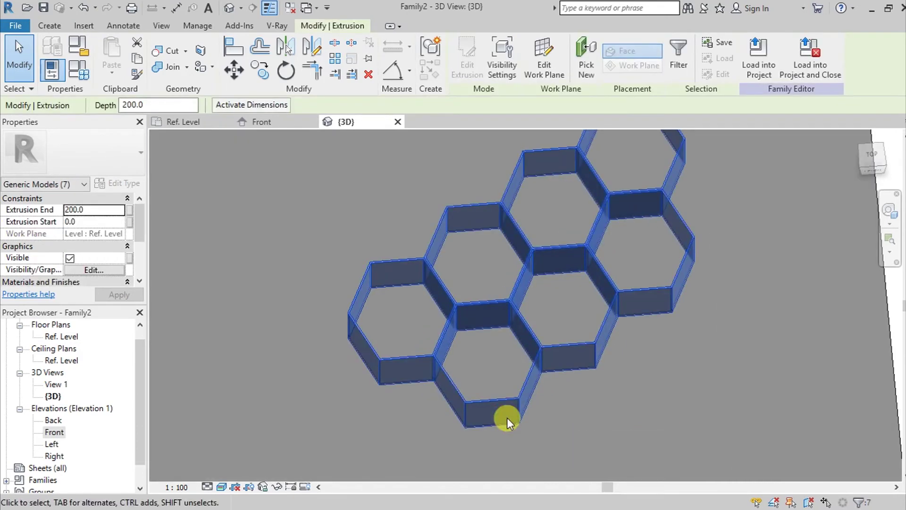
pyautogui.keyDown('shift'); pyautogui.click(515, 394); pyautogui.keyUp('shift')
pyautogui.scroll(-2, 506, 390)
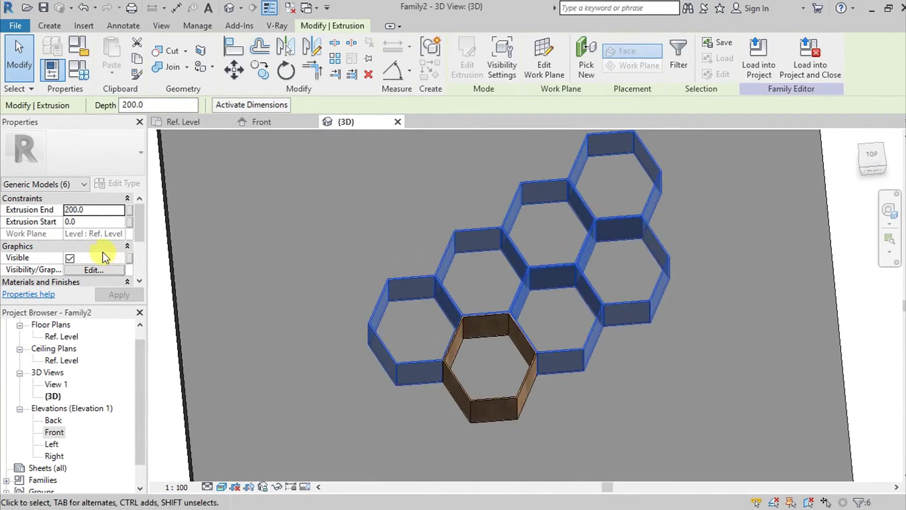
pyautogui.scroll(-2, 103, 251)
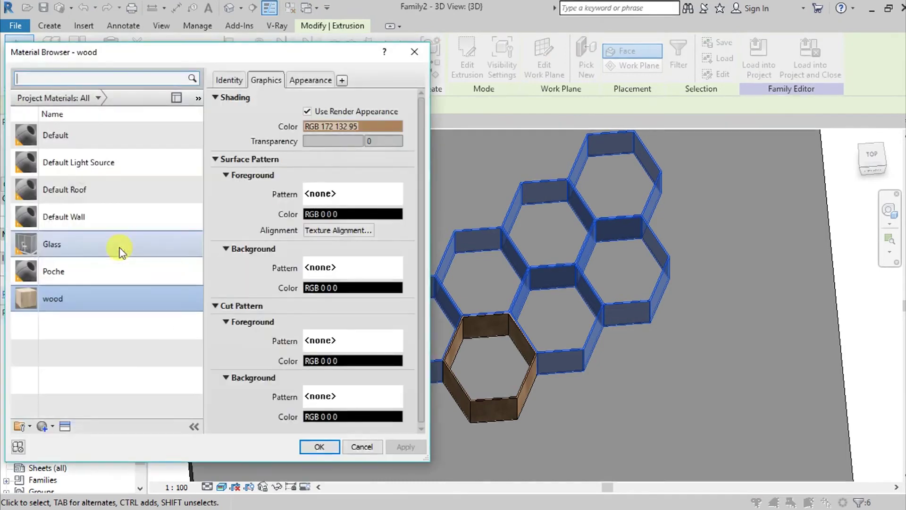
pyautogui.click(314, 447)
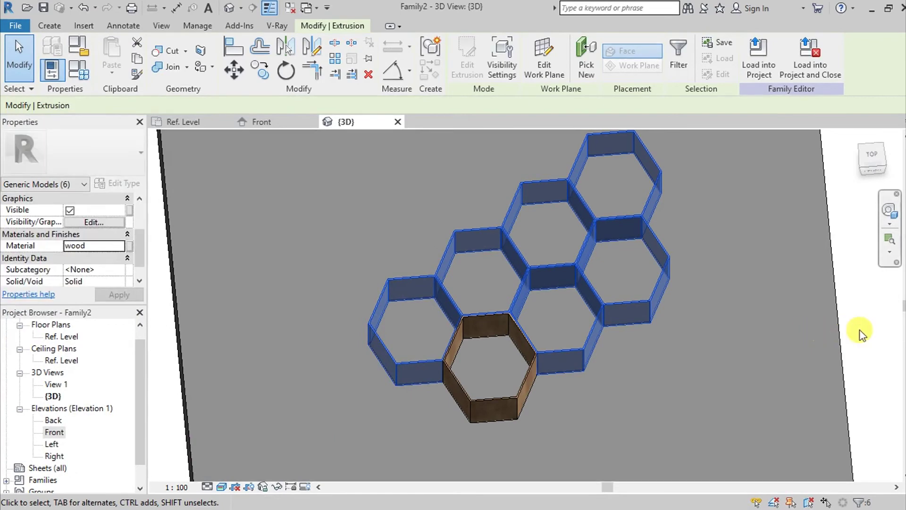
pyautogui.click(717, 333)
# Create a new project, Project2, from the Architectural Template
pyautogui.keyDown('shift'); pyautogui.moveTo(692, 336); pyautogui.dragTo(600, 360, button='middle'); pyautogui.keyUp('shift')
pyautogui.scroll(3, 616, 279)
pyautogui.scroll(-4, 616, 279)
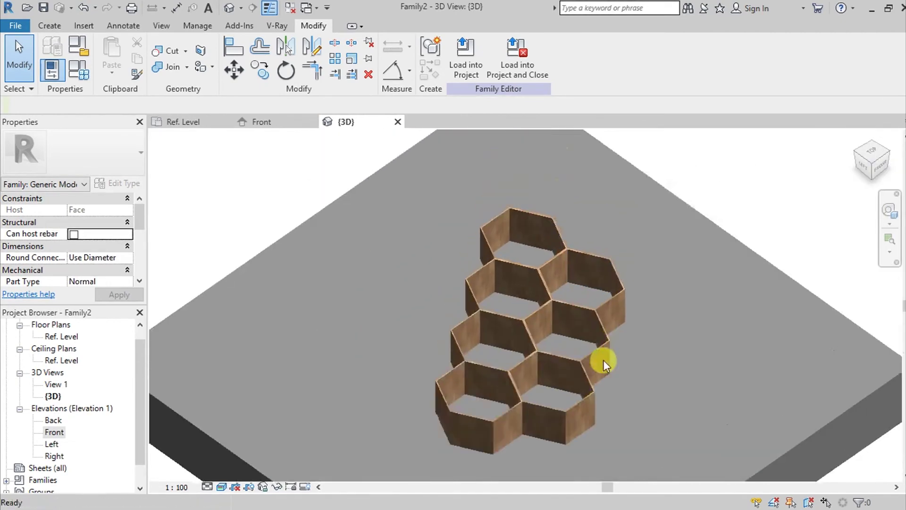
pyautogui.click(14, 26)
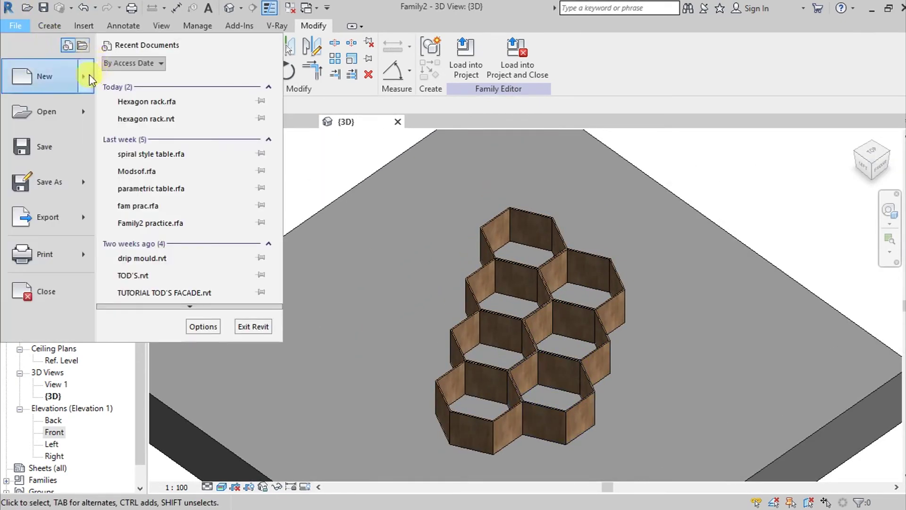
pyautogui.moveTo(89, 74)
pyautogui.click(140, 84)
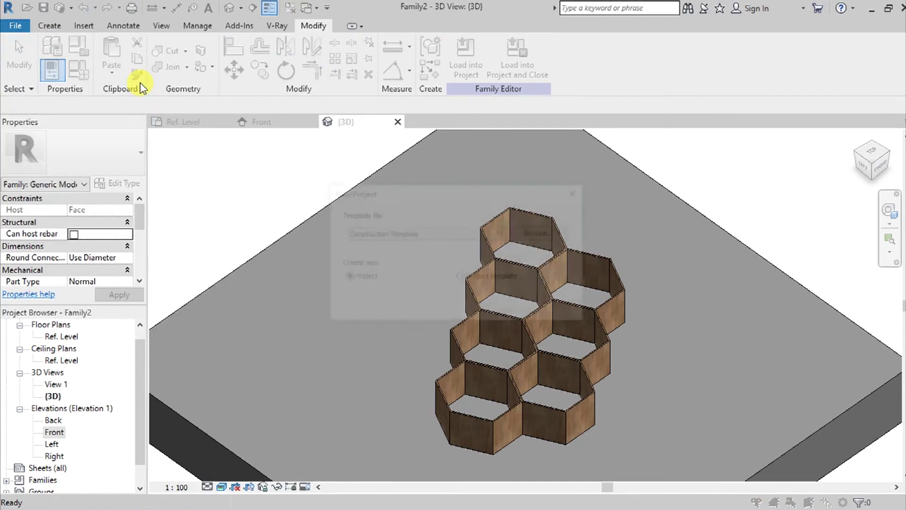
pyautogui.click(448, 236)
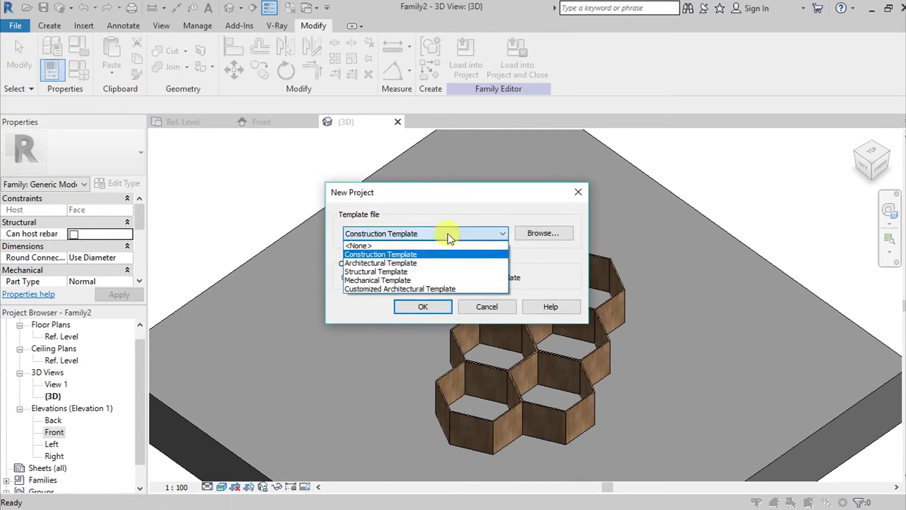
pyautogui.click(428, 262)
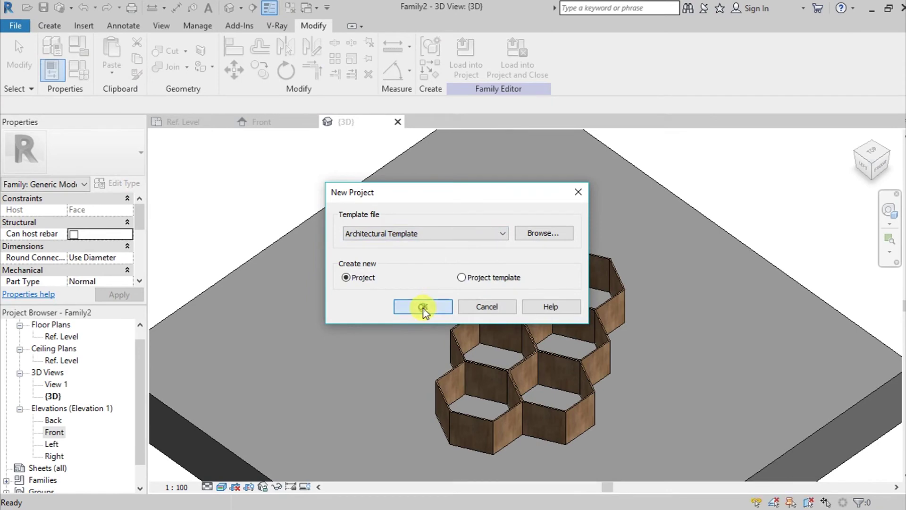
pyautogui.click(423, 307)
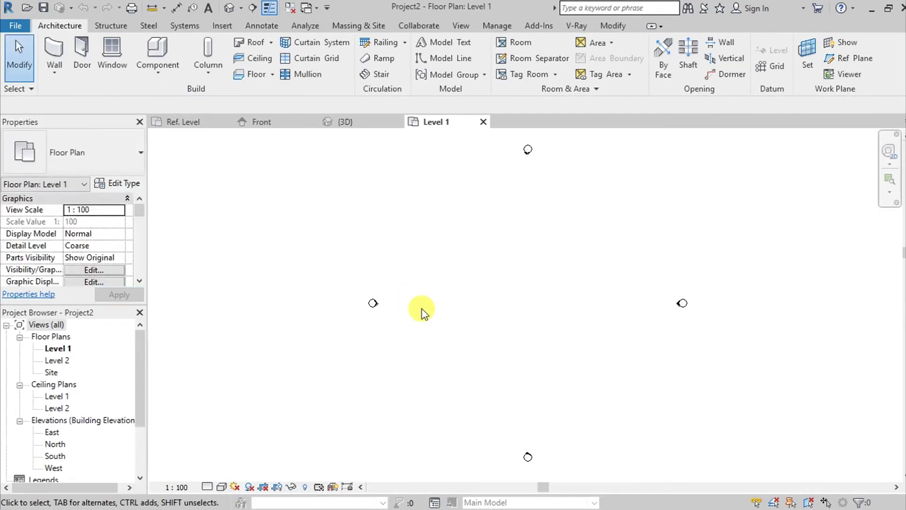
# Draw a Generic - 200mm wall up to Level 2, then return to the rack family's 3D view
pyautogui.moveTo(571, 293); pyautogui.dragTo(516, 315, button='middle')
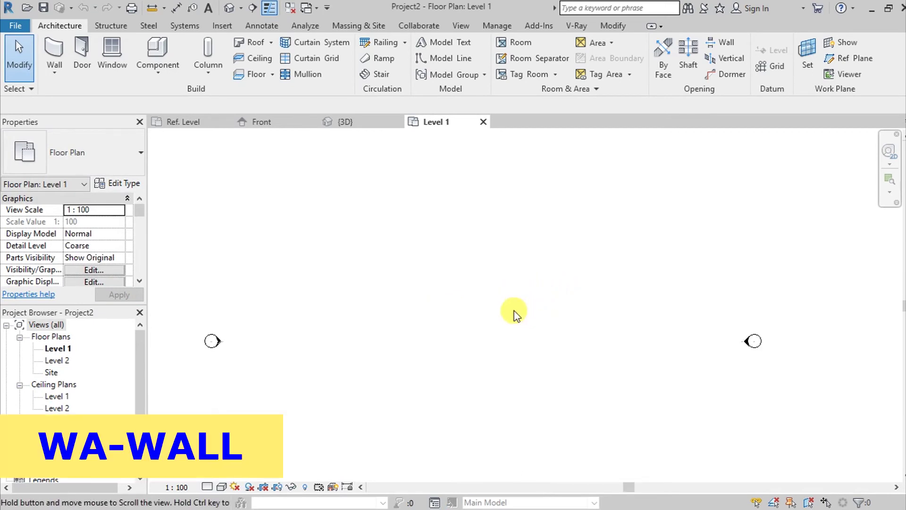
pyautogui.press('w')
pyautogui.press('a')
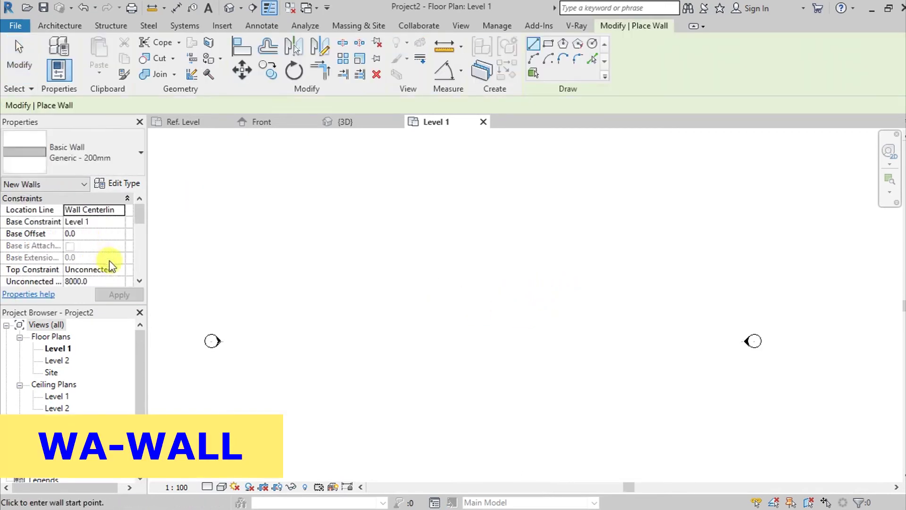
pyautogui.click(120, 250)
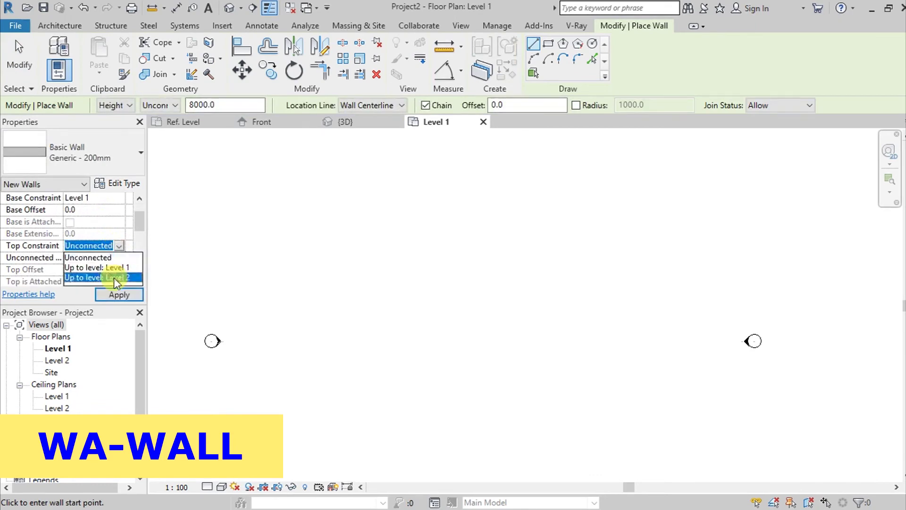
pyautogui.click(114, 278)
pyautogui.click(422, 330)
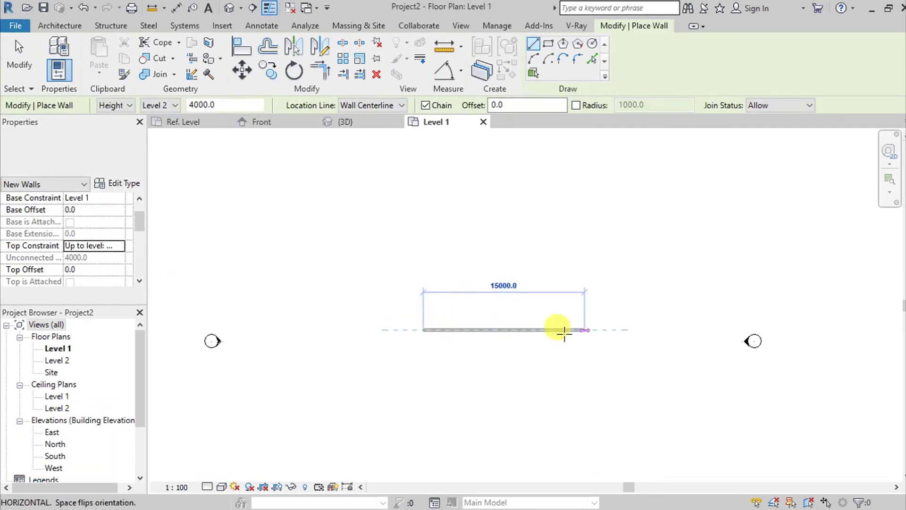
pyautogui.click(477, 329)
pyautogui.press('Escape')
pyautogui.press('Escape')
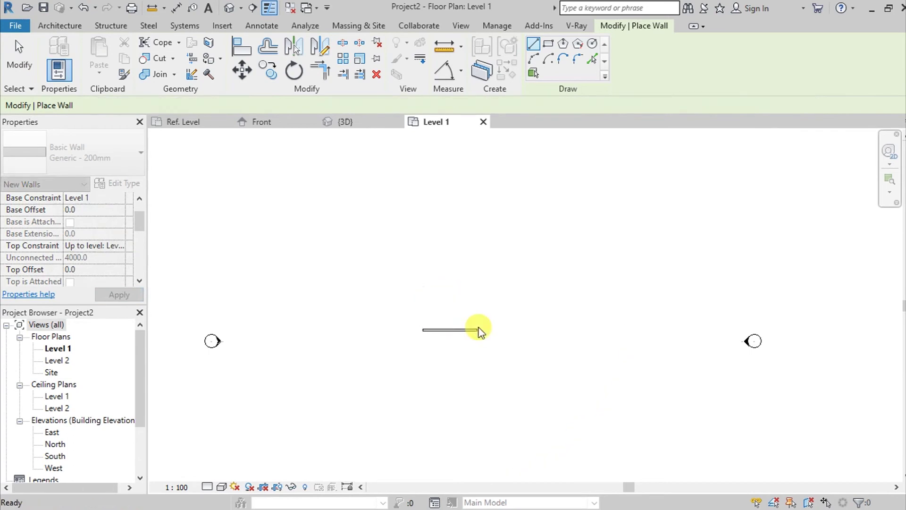
pyautogui.scroll(4, 465, 330)
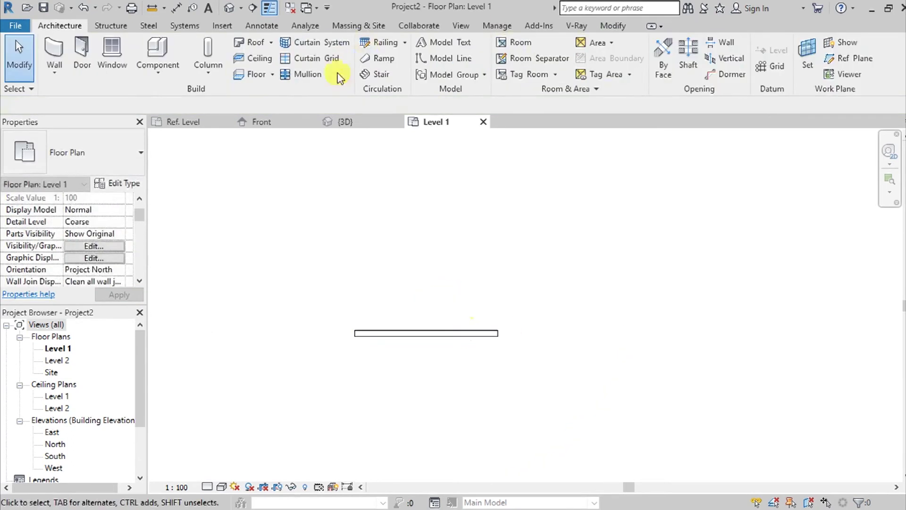
pyautogui.click(345, 122)
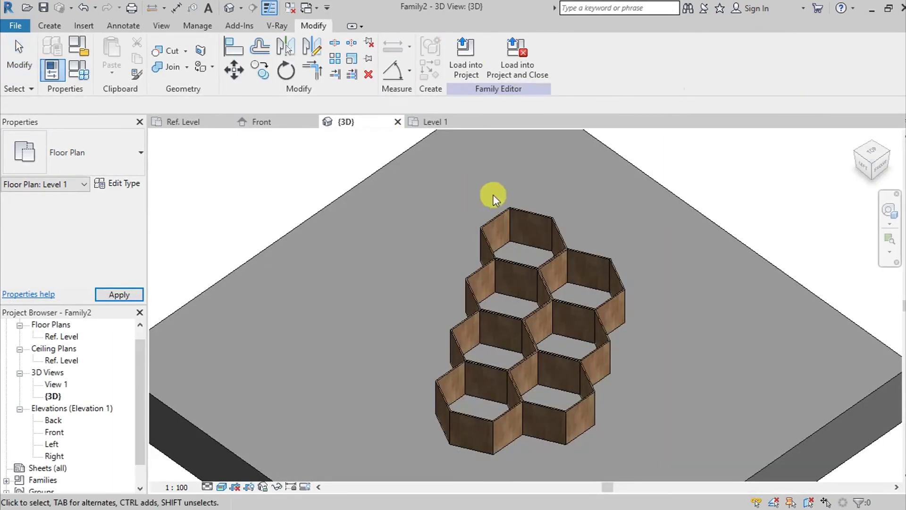
# Load the rack family into Project2 and place it on the wall face in 3D
pyautogui.click(466, 49)
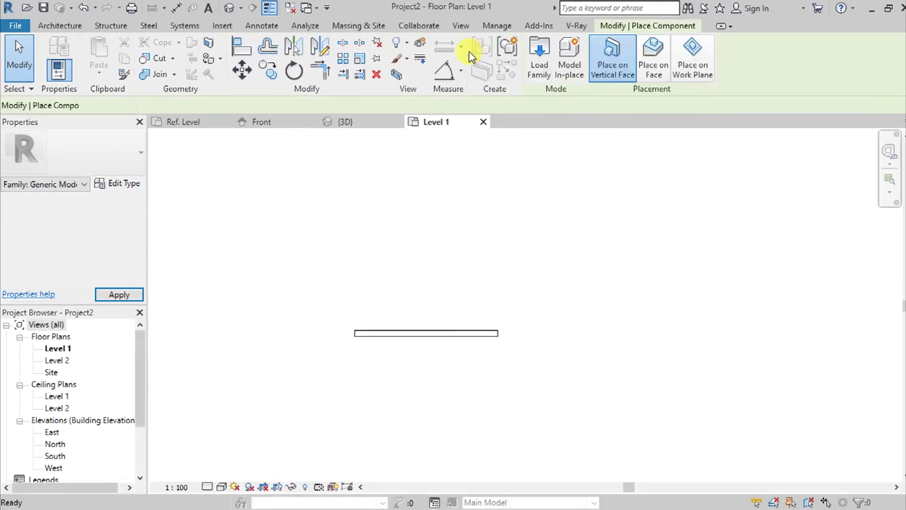
pyautogui.click(228, 9)
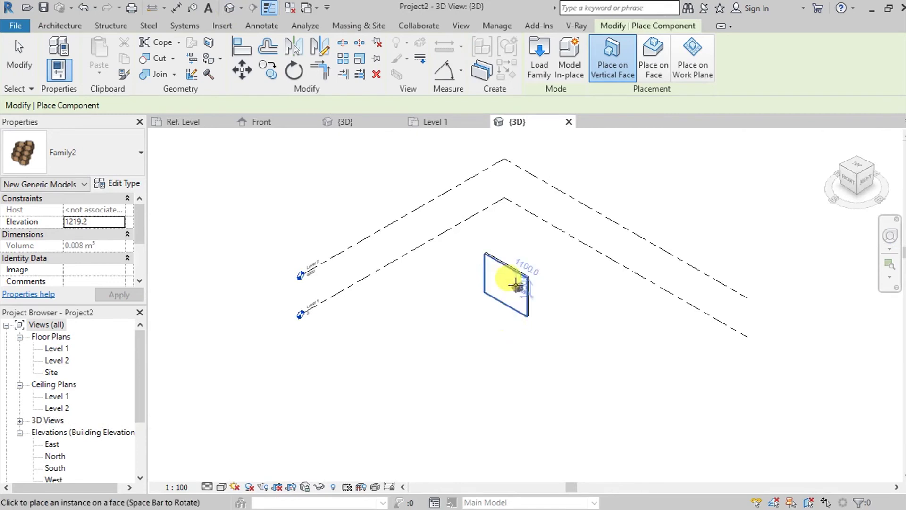
pyautogui.scroll(5, 516, 285)
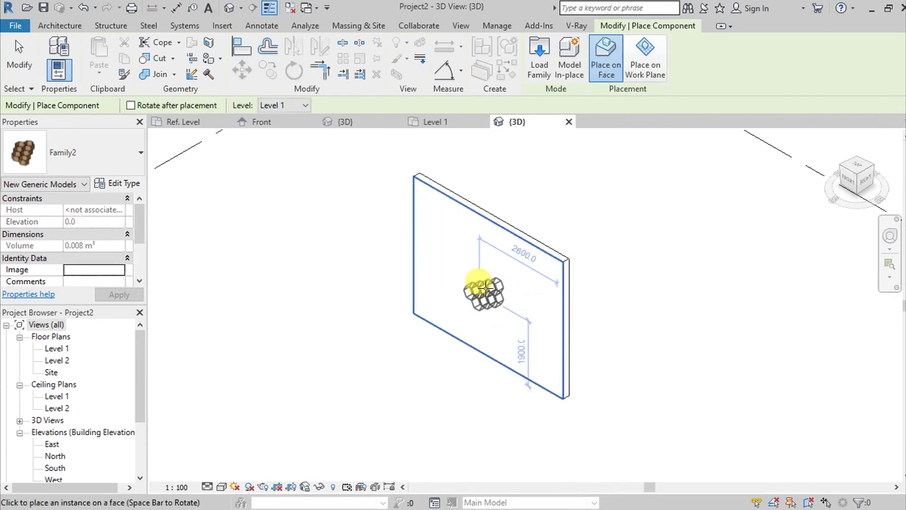
pyautogui.click(486, 285)
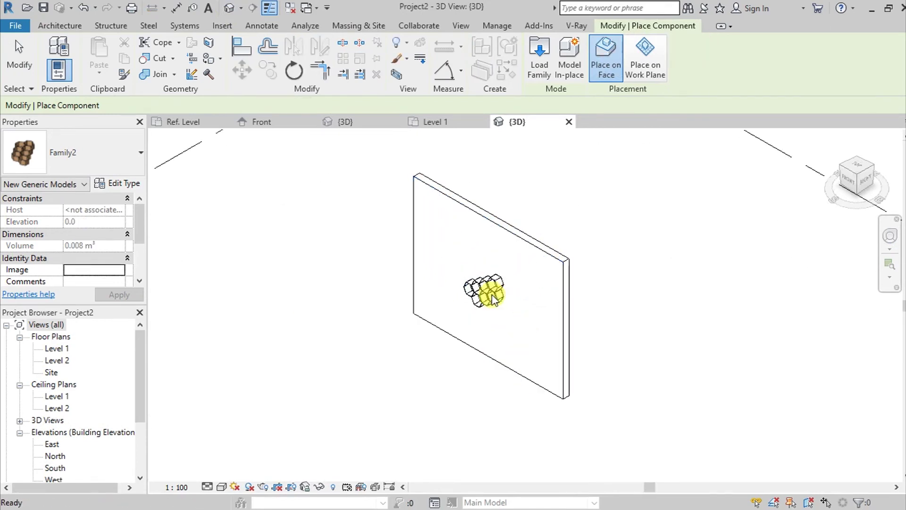
pyautogui.press('Escape')
pyautogui.press('Escape')
pyautogui.scroll(3, 485, 297)
pyautogui.keyDown('shift'); pyautogui.moveTo(490, 303); pyautogui.dragTo(604, 332, button='middle'); pyautogui.keyUp('shift')
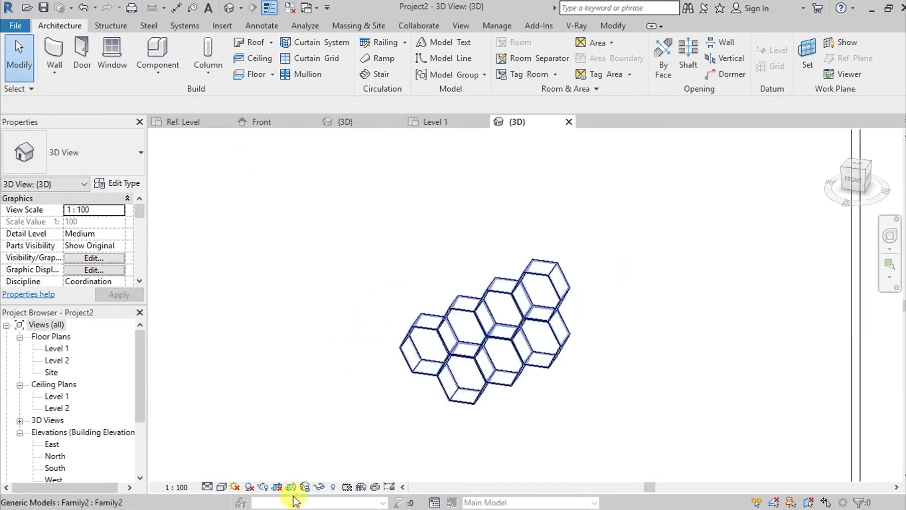
# Set the 3D view's visual style to Realistic and face the wall front-on
pyautogui.click(222, 486)
pyautogui.click(265, 458)
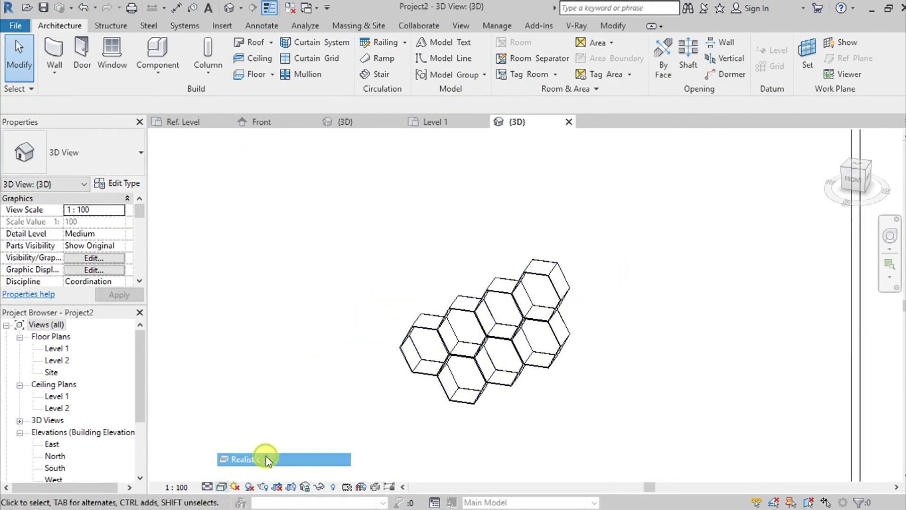
pyautogui.keyDown('shift'); pyautogui.moveTo(577, 360); pyautogui.dragTo(595, 332, button='middle'); pyautogui.keyUp('shift')
pyautogui.scroll(2, 555, 329)
pyautogui.scroll(-1, 557, 330)
pyautogui.scroll(2, 580, 281)
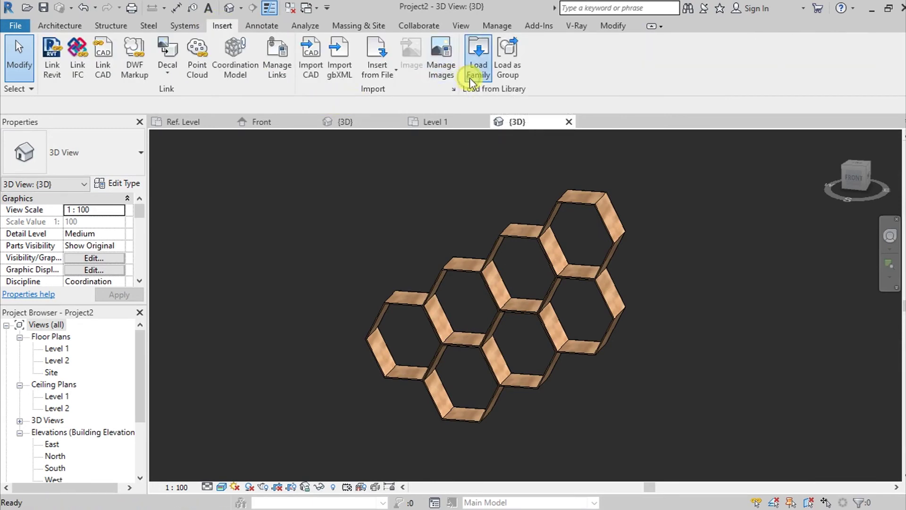
# Load the Wine_bottle_6463.rfa family into the project
pyautogui.click(478, 66)
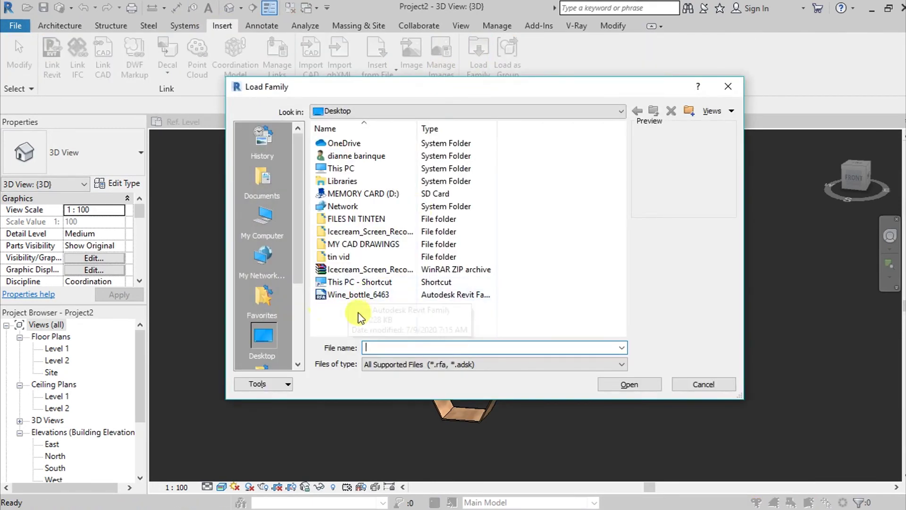
pyautogui.click(351, 298)
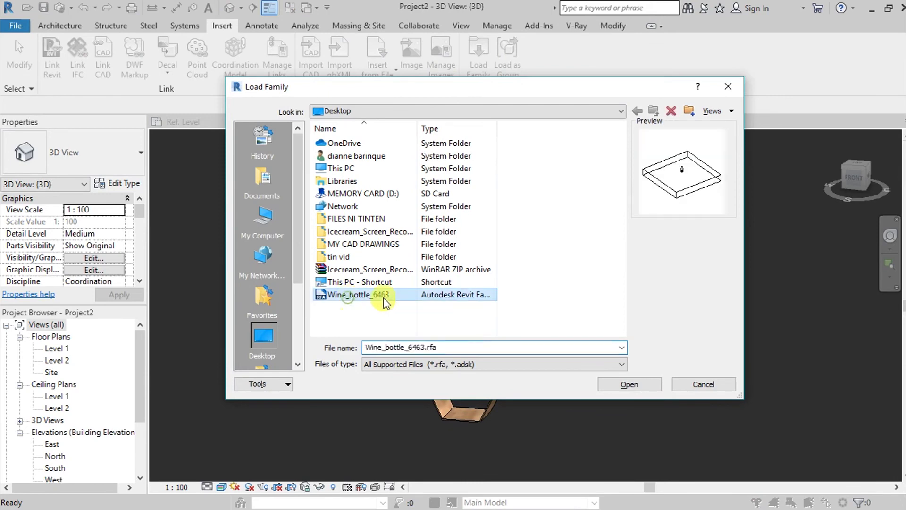
pyautogui.click(632, 384)
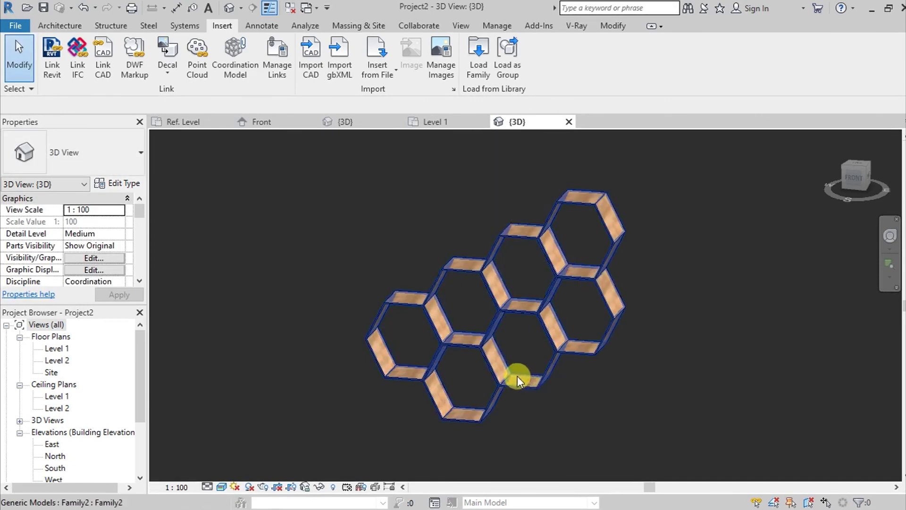
# Use CM to place four bottles on the lower central, left, top and middle-left hexagon shelves
pyautogui.press('c')
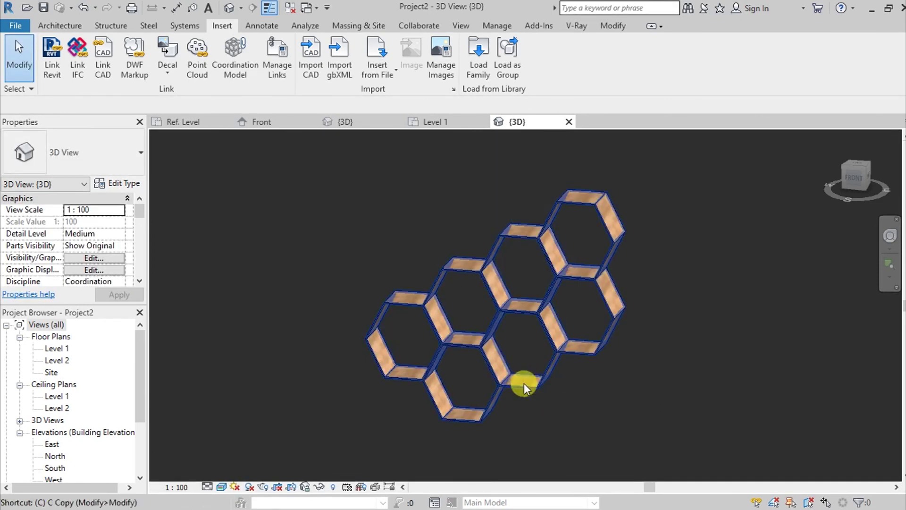
pyautogui.press('m')
pyautogui.click(521, 380)
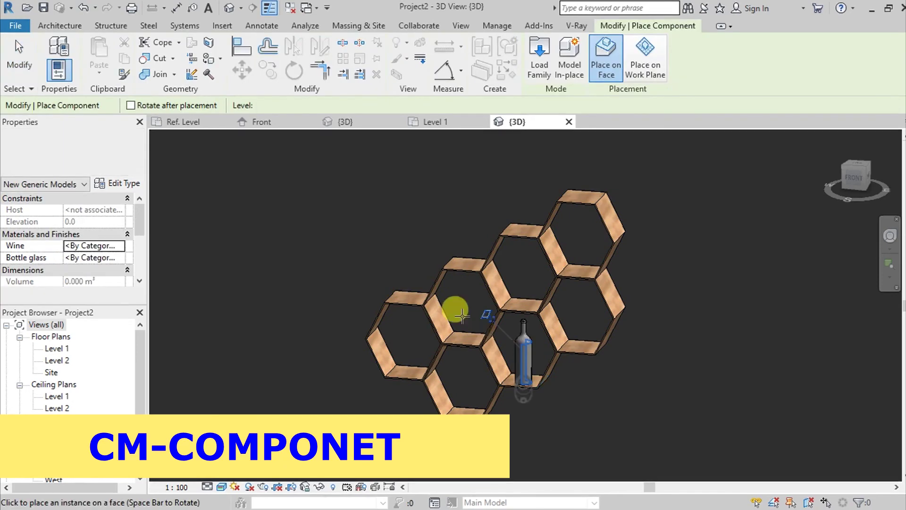
pyautogui.click(407, 299)
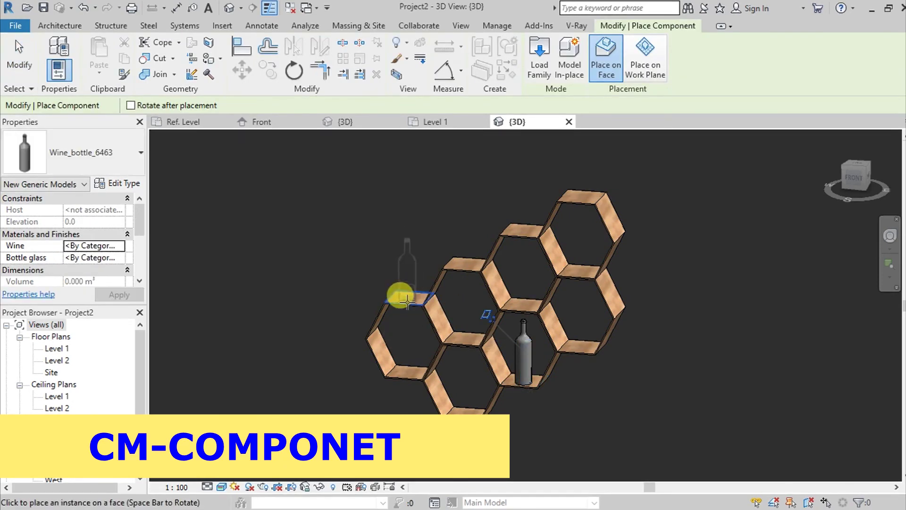
pyautogui.click(526, 229)
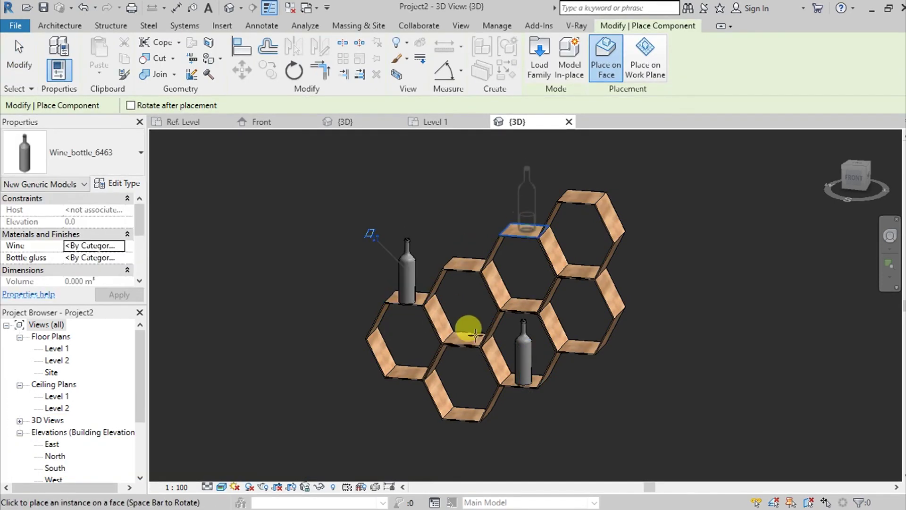
pyautogui.click(464, 337)
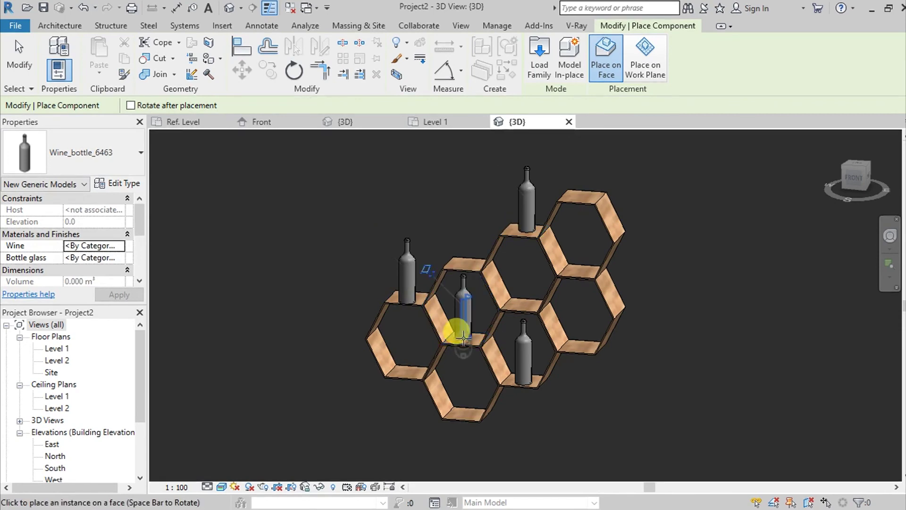
pyautogui.press('Escape')
pyautogui.scroll(2, 486, 319)
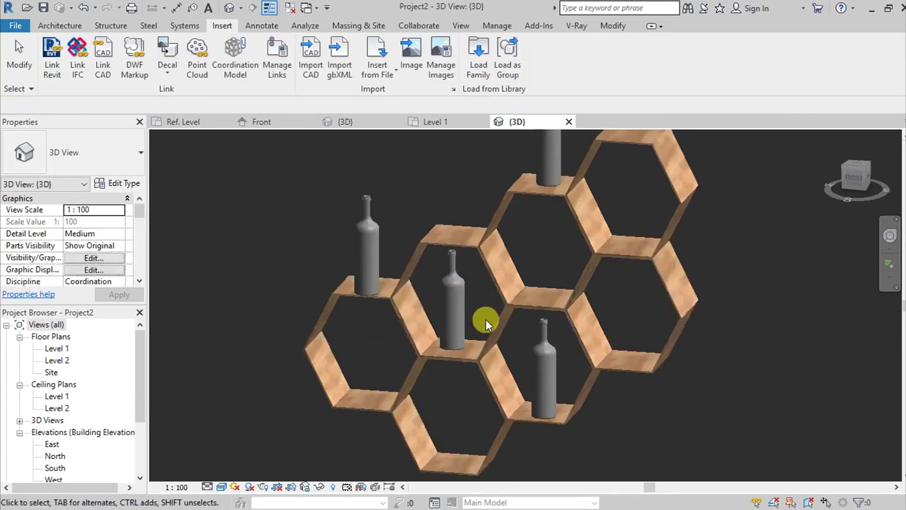
pyautogui.scroll(-3, 493, 334)
pyautogui.keyDown('shift'); pyautogui.moveTo(568, 333); pyautogui.dragTo(610, 248, button='middle'); pyautogui.keyUp('shift')
pyautogui.scroll(2, 521, 295)
pyautogui.moveTo(521, 295); pyautogui.dragTo(742, 299, button='middle')
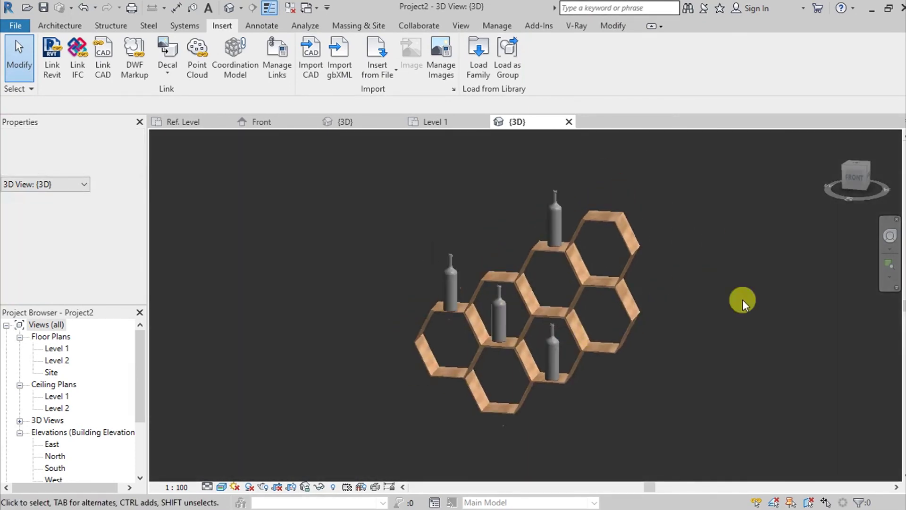
pyautogui.keyDown('shift'); pyautogui.moveTo(716, 346); pyautogui.dragTo(745, 341, button='middle'); pyautogui.keyUp('shift')
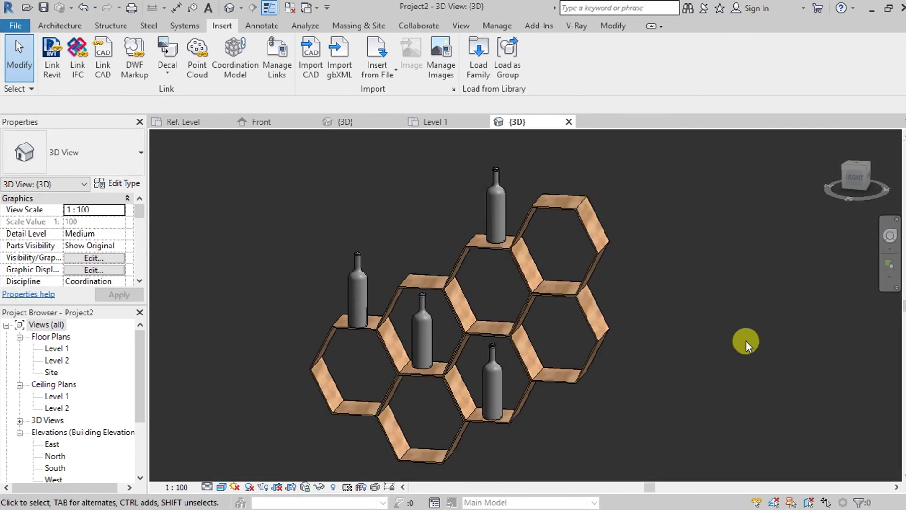